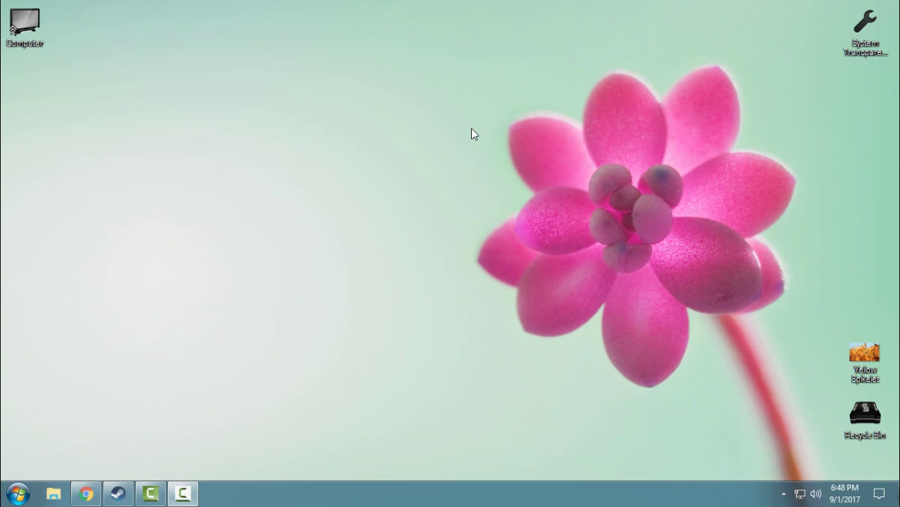
Show Chrome's Wallpaper Engine Steam store page, confirming it is in the library (3,99€ section).
left_click(86, 494)
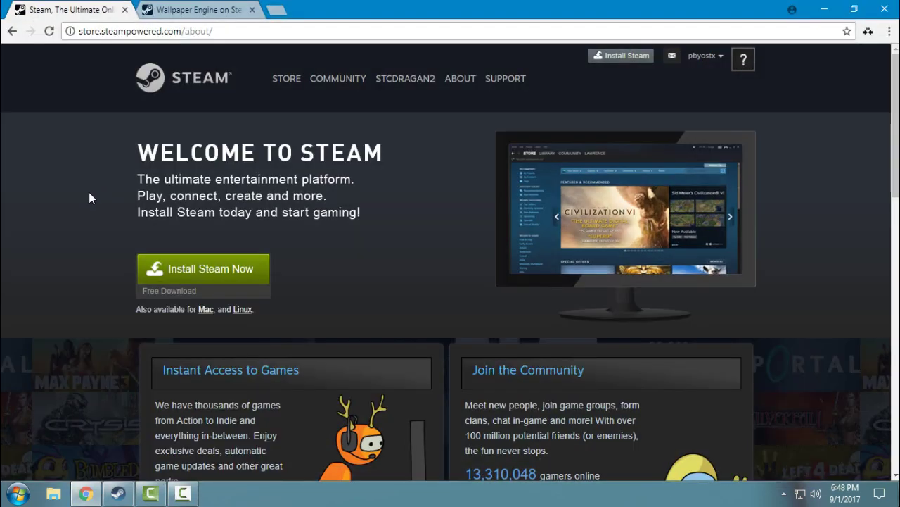
left_click(229, 32)
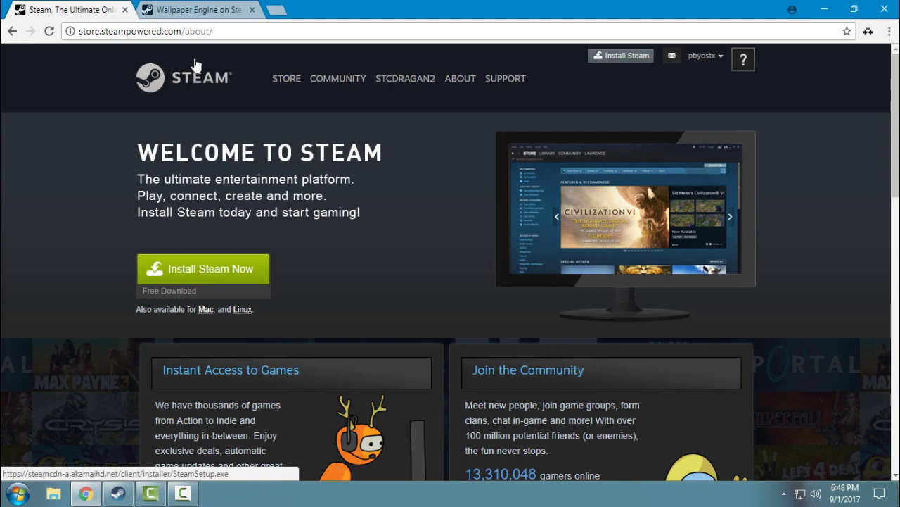
left_click(195, 9)
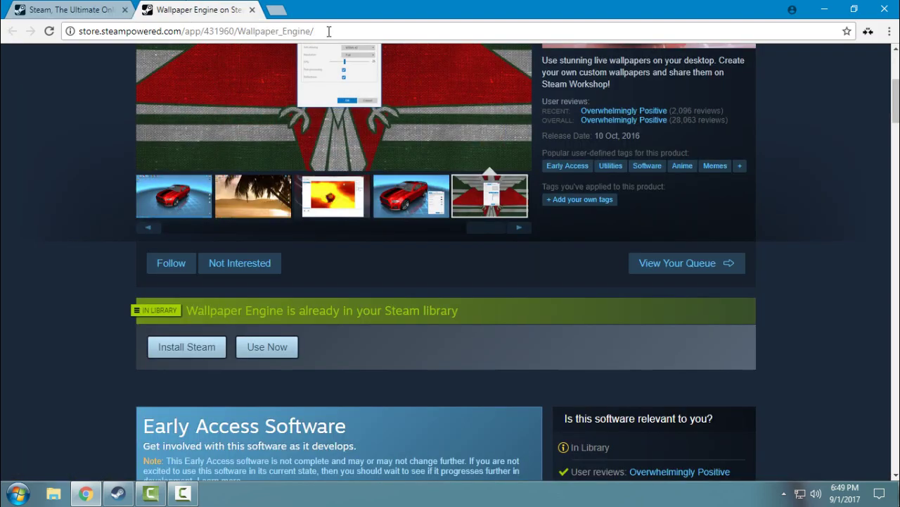
scroll(98, 153, "up", 3)
scroll(103, 173, "down", 5)
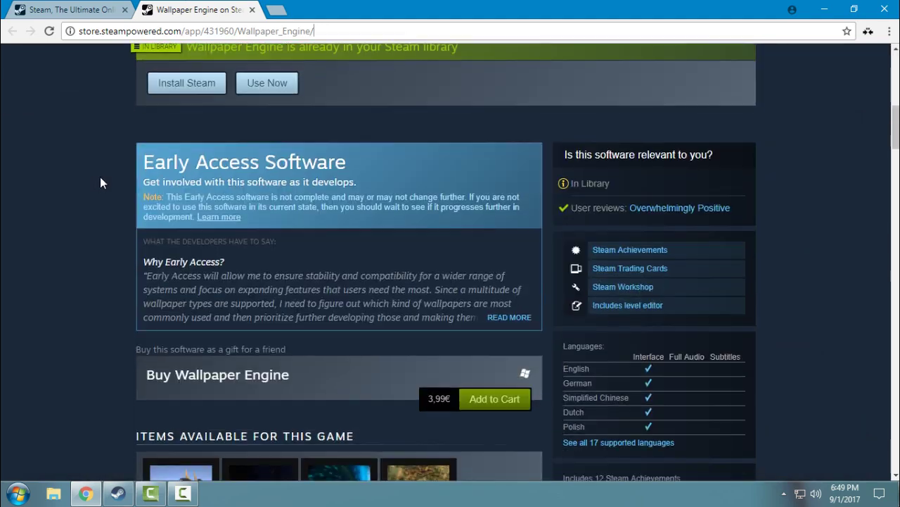
scroll(100, 177, "down", 4)
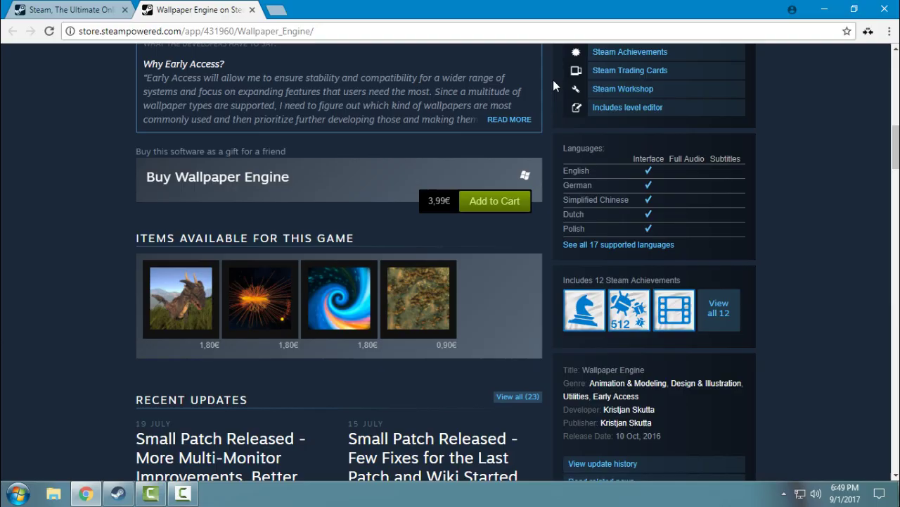
Launch the standard Wallpaper Engine from Steam's Software library, then minimize Steam.
left_click(824, 9)
left_click(117, 492)
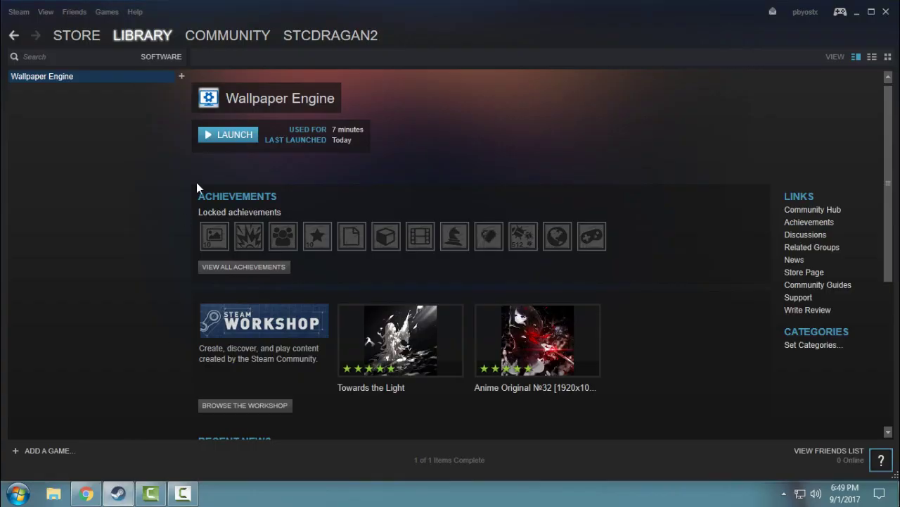
mouse_move(143, 35)
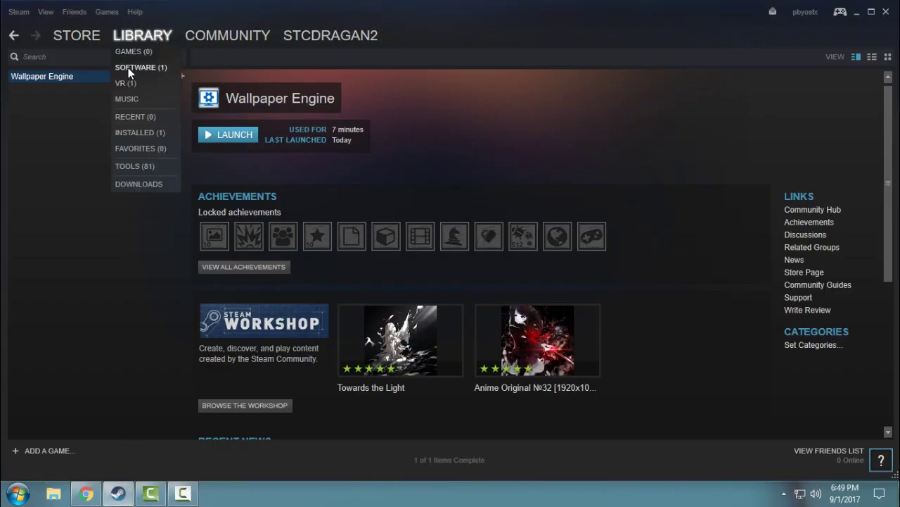
left_click(137, 68)
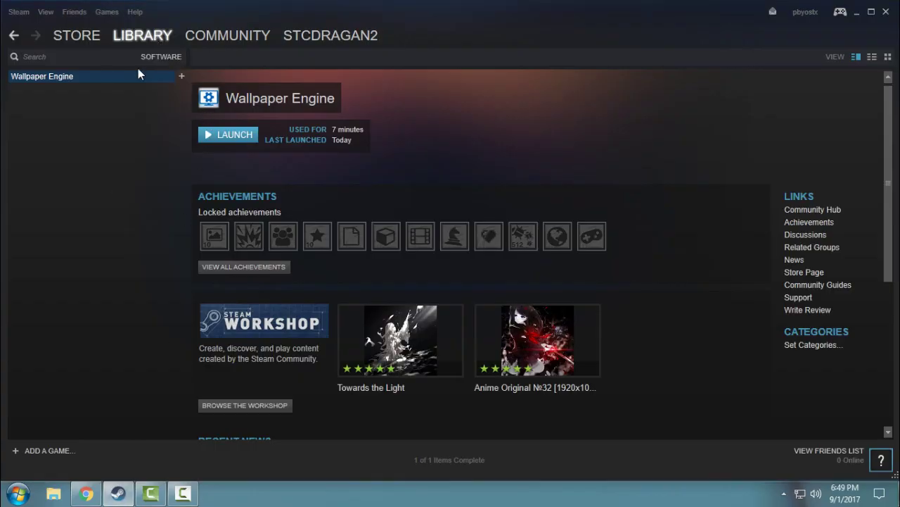
left_click(226, 135)
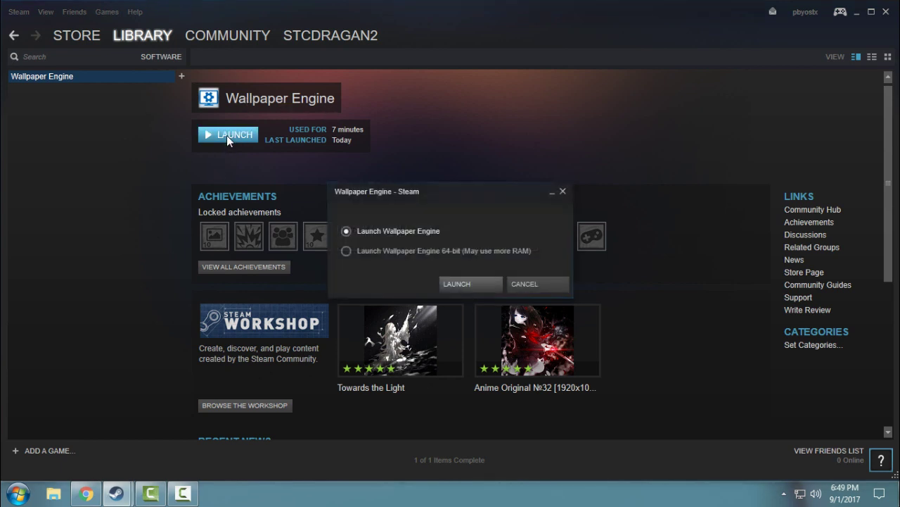
left_click(488, 284)
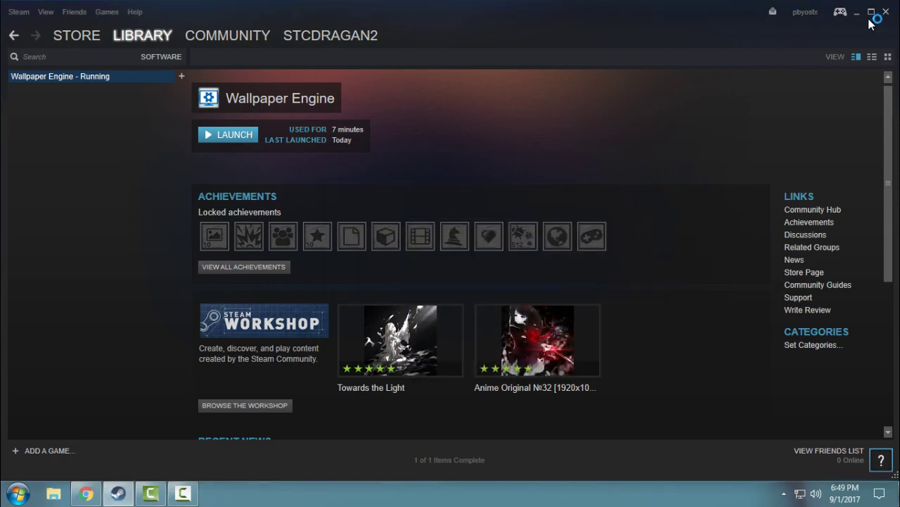
left_click(858, 12)
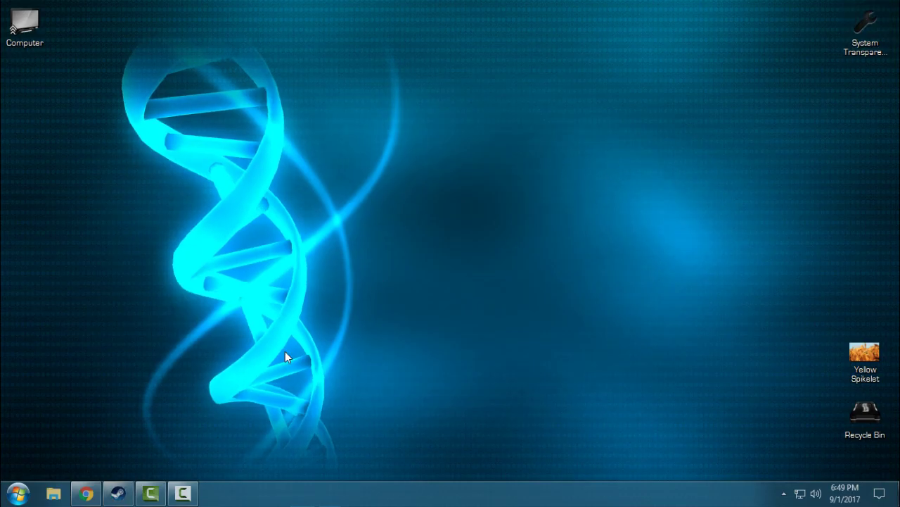
left_click(786, 493)
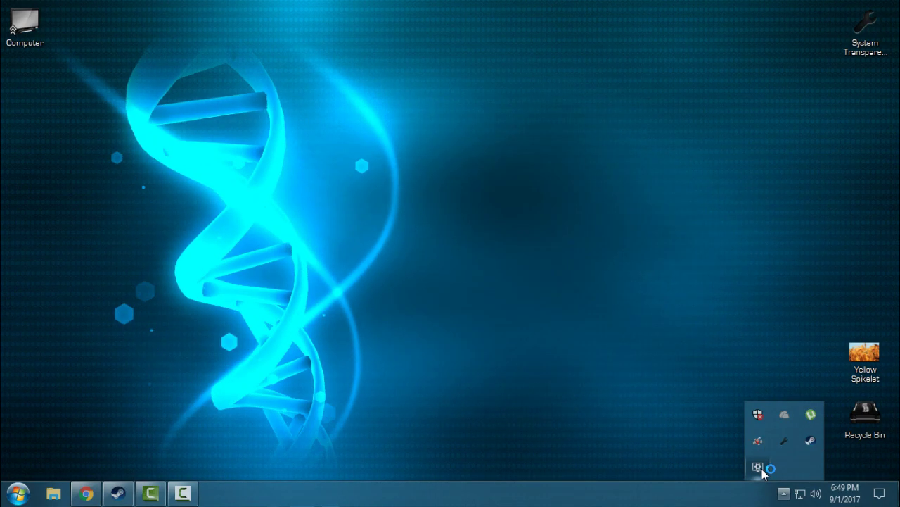
Open the wallpaper browser and shift DNA Fragment's background accent to a deeper blue.
left_click(758, 468)
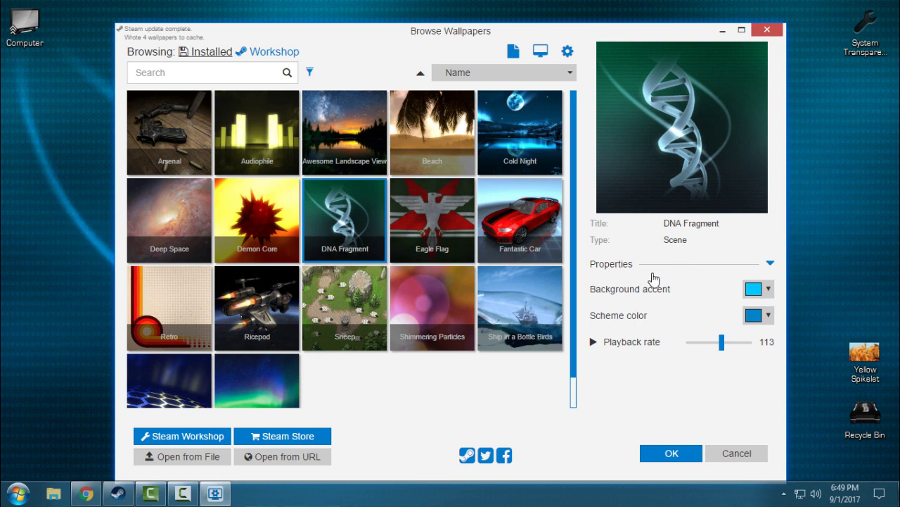
mouse_move(623, 36)
left_mouse_down()
mouse_move(624, 27)
mouse_move(619, 40)
left_mouse_up()
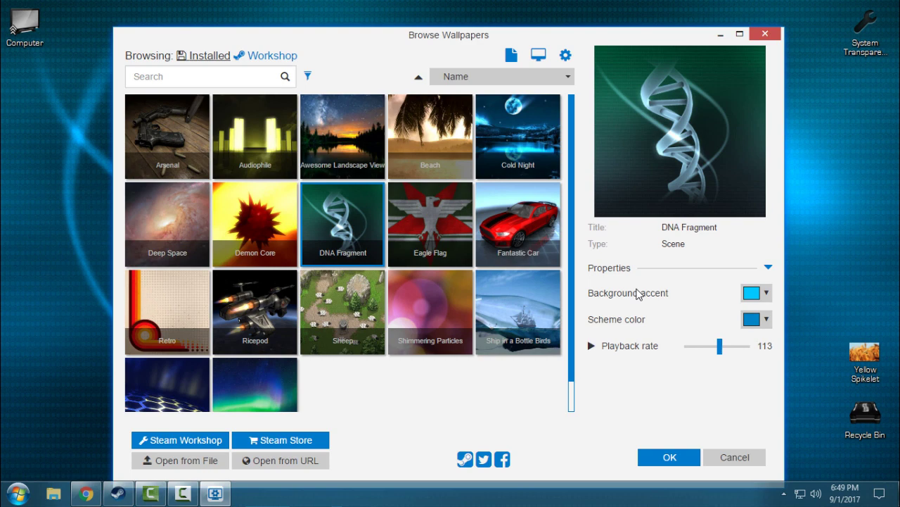
left_click(753, 292)
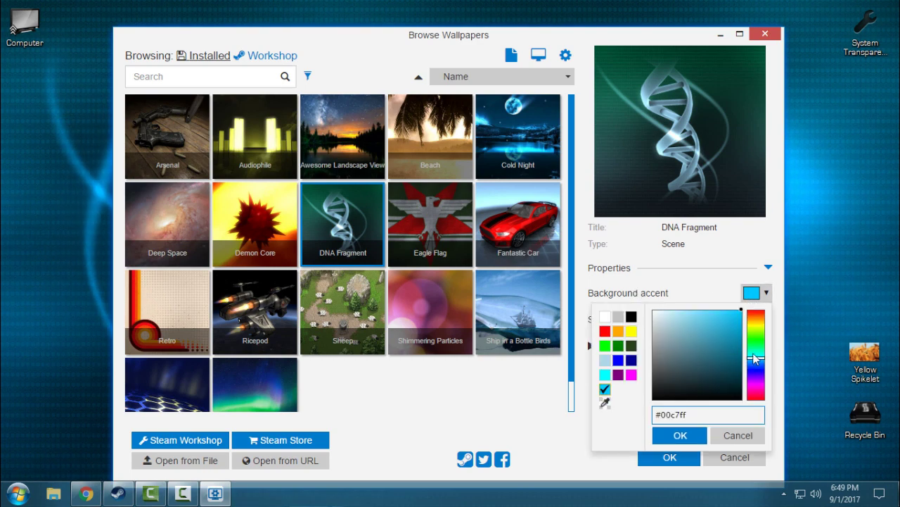
mouse_move(755, 358)
left_mouse_down()
mouse_move(758, 372)
mouse_move(768, 361)
mouse_move(764, 370)
left_mouse_up()
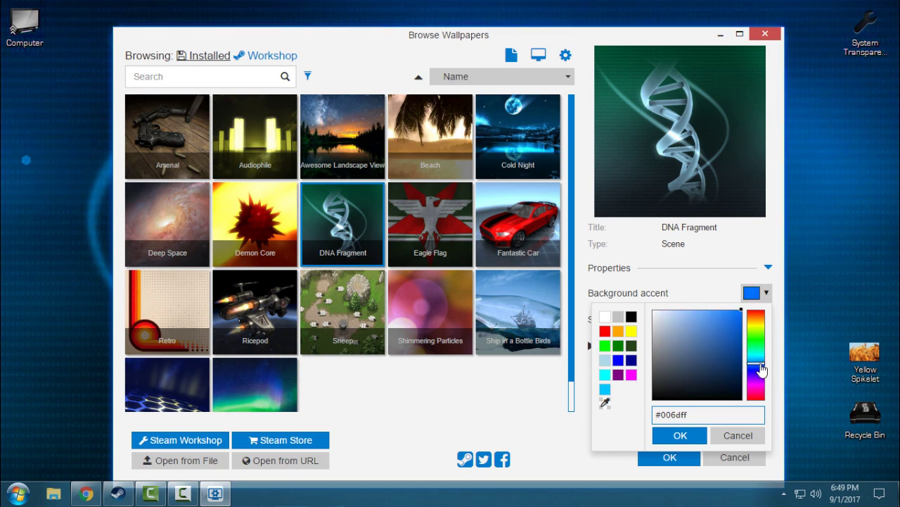
left_click(680, 434)
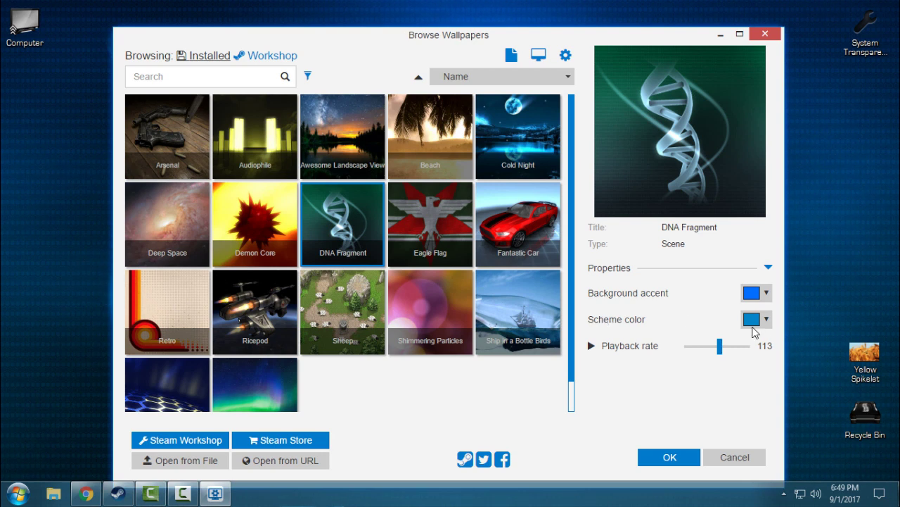
Make the scheme colour a brighter vivid blue and apply the recoloured wallpaper.
left_click(752, 321)
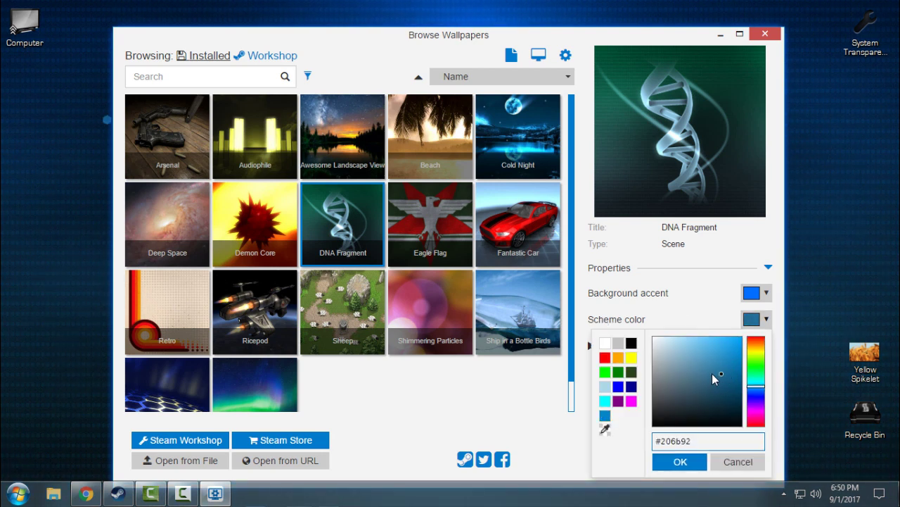
mouse_move(737, 348)
left_mouse_down()
mouse_move(713, 346)
mouse_move(722, 364)
left_mouse_up()
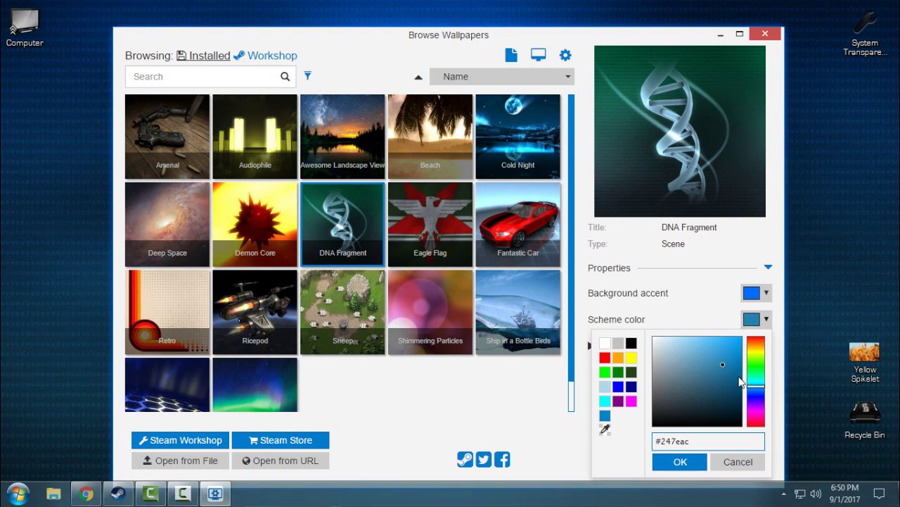
left_click_drag(706, 359, 736, 344)
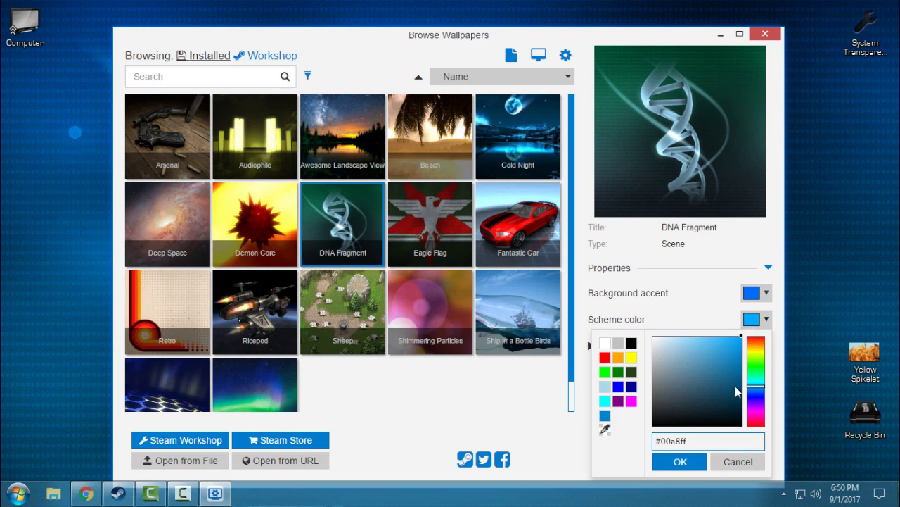
left_click(681, 461)
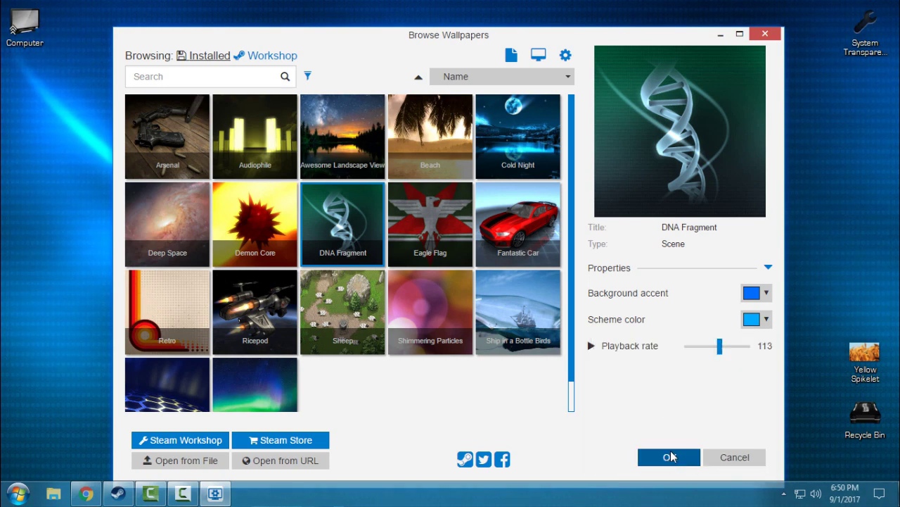
left_click(670, 457)
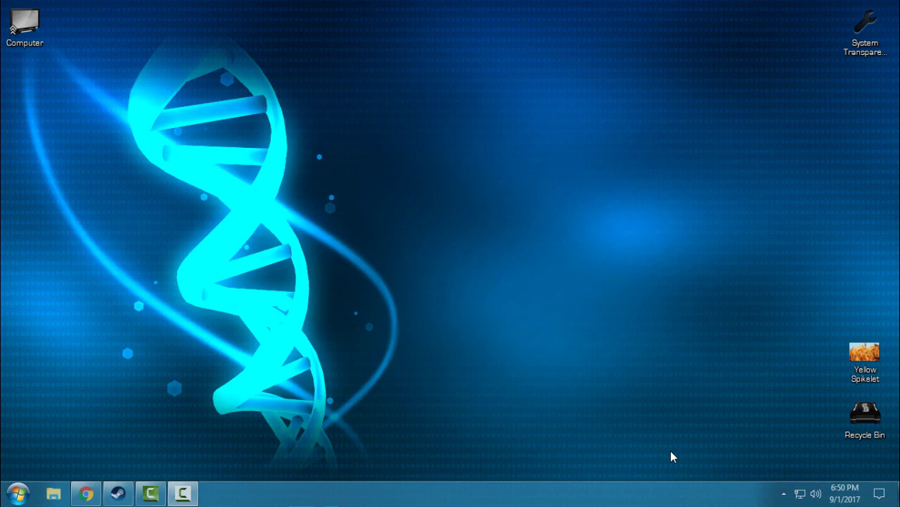
Reopen Wallpaper Engine's Browse Wallpapers window from the hidden system tray icons.
left_click(192, 494)
left_click(176, 494)
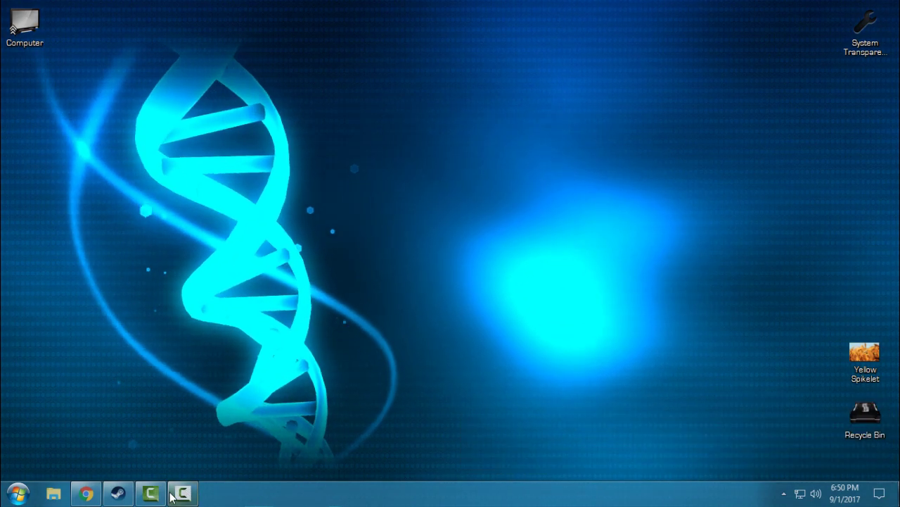
left_click(782, 494)
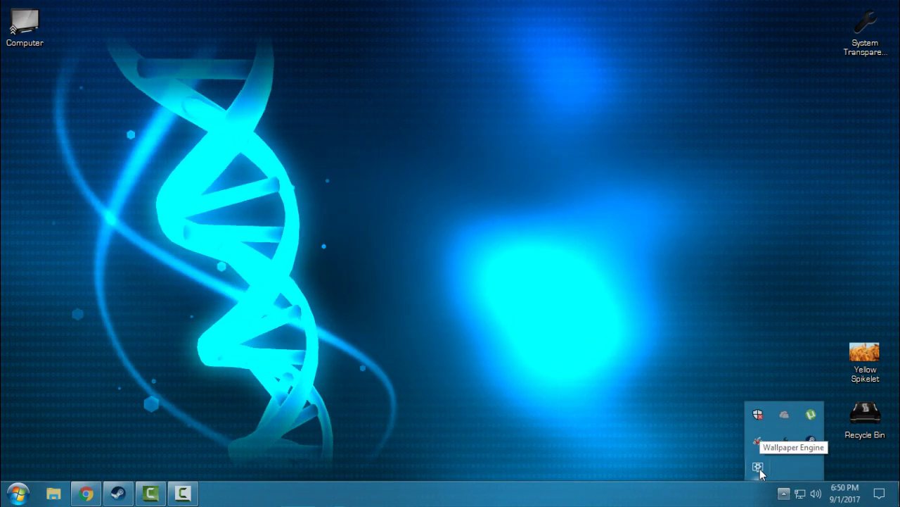
left_click(758, 467)
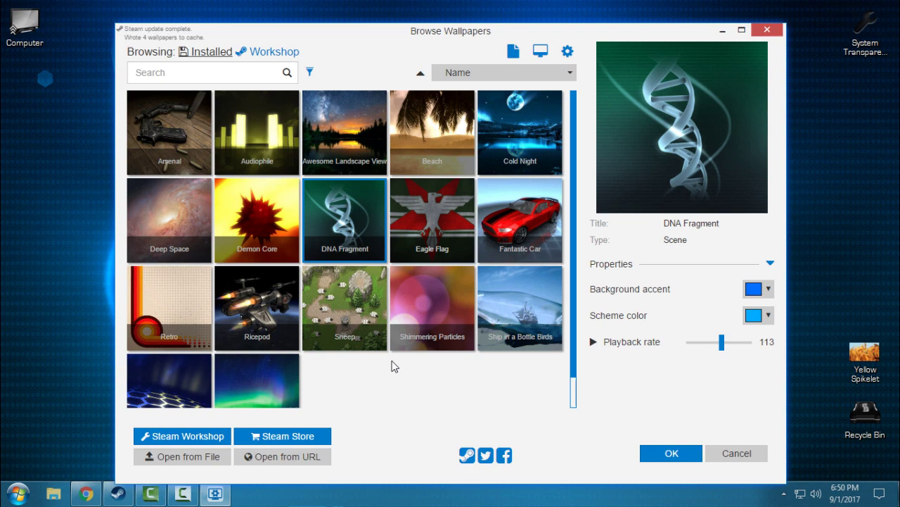
Select The Aurora northern-lights wallpaper and apply it to the desktop.
scroll(392, 366, "down", 1)
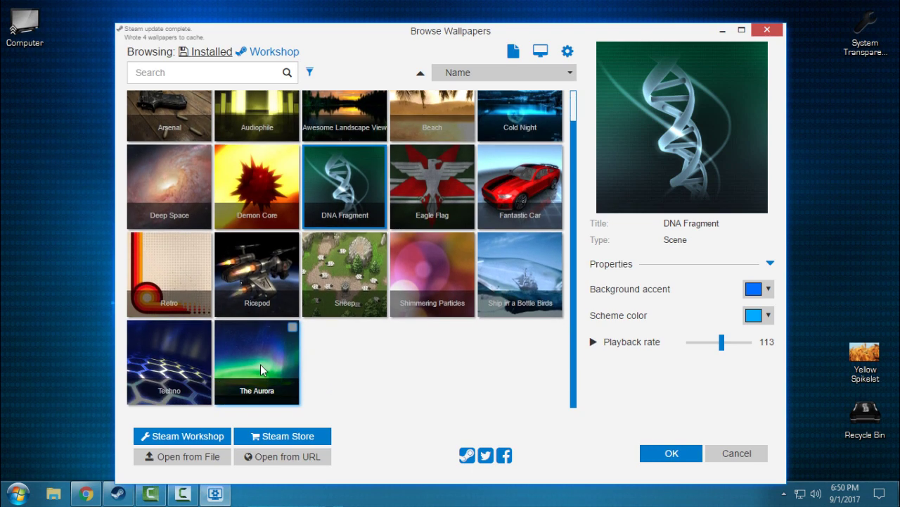
left_click(264, 349)
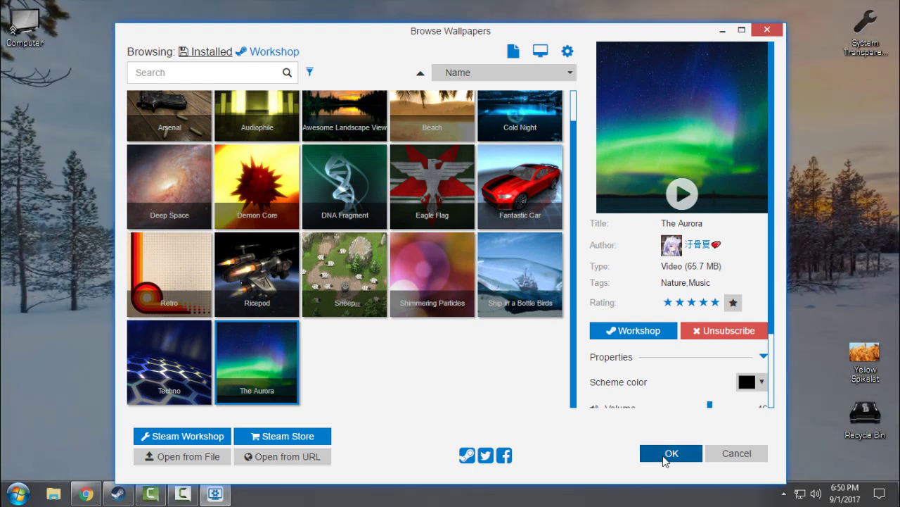
left_click(665, 454)
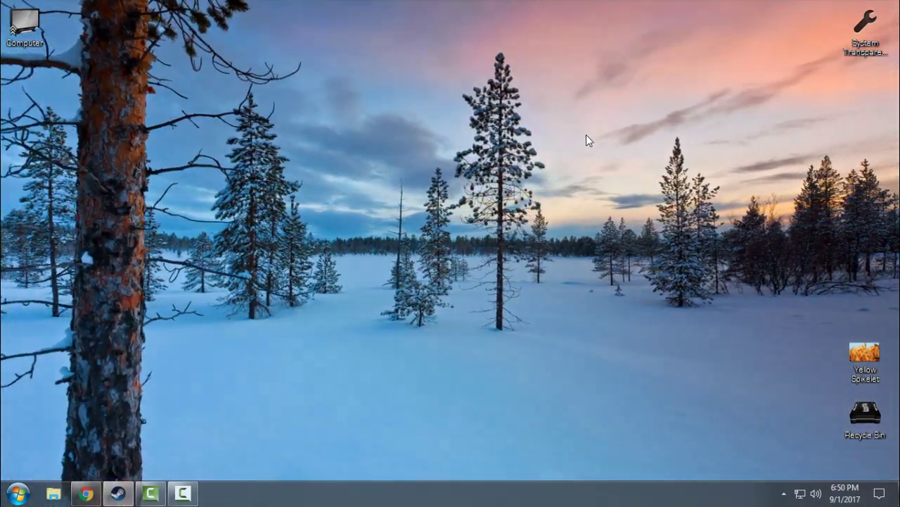
left_click_drag(721, 102, 747, 175)
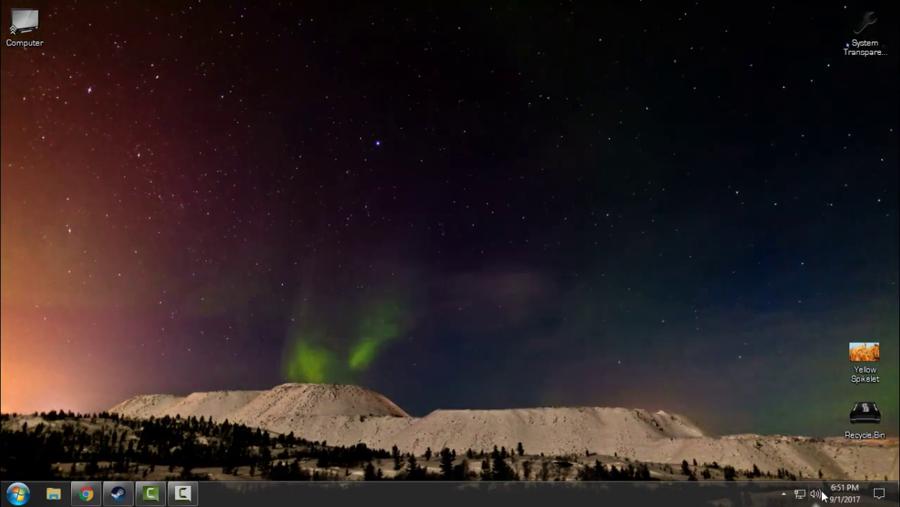
Confirm The Aurora with muted volume and cover alignment, then close the browser.
left_click(785, 493)
left_click(758, 466)
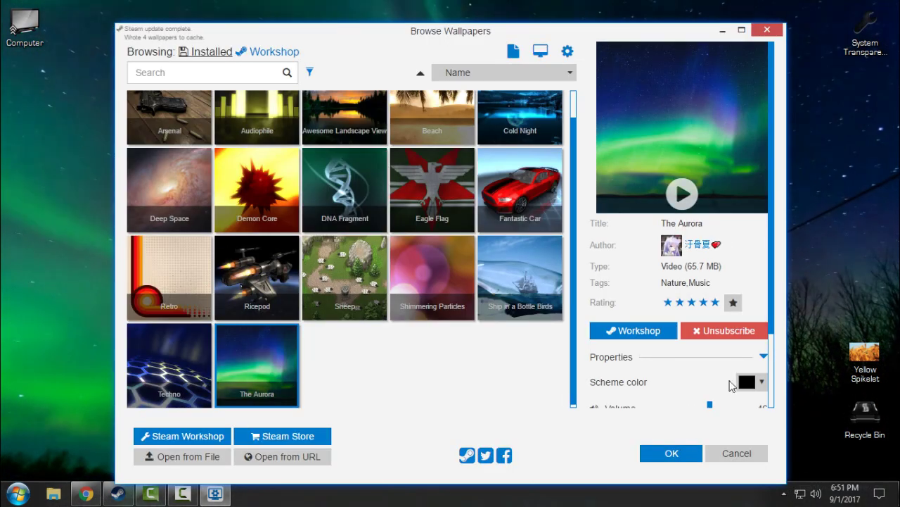
left_click_drag(773, 341, 771, 415)
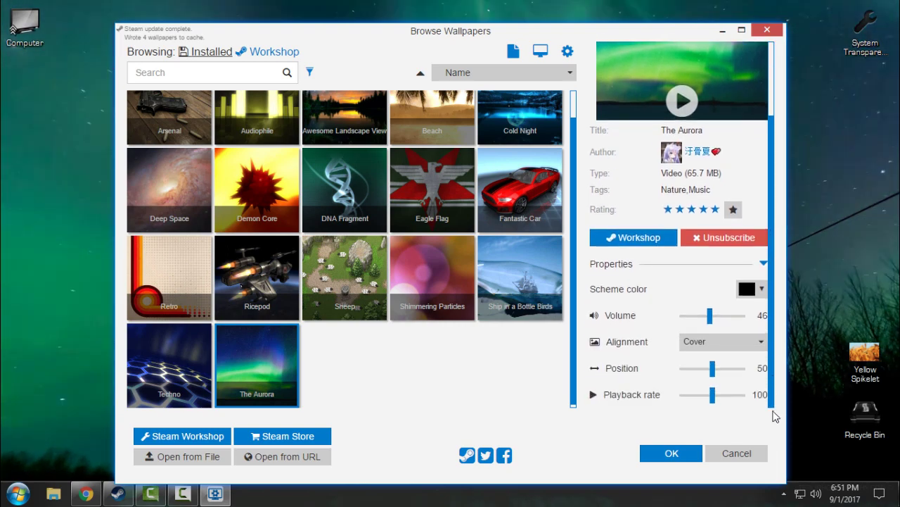
mouse_move(712, 317)
left_mouse_down()
mouse_move(681, 318)
mouse_move(728, 317)
mouse_move(680, 318)
left_mouse_up()
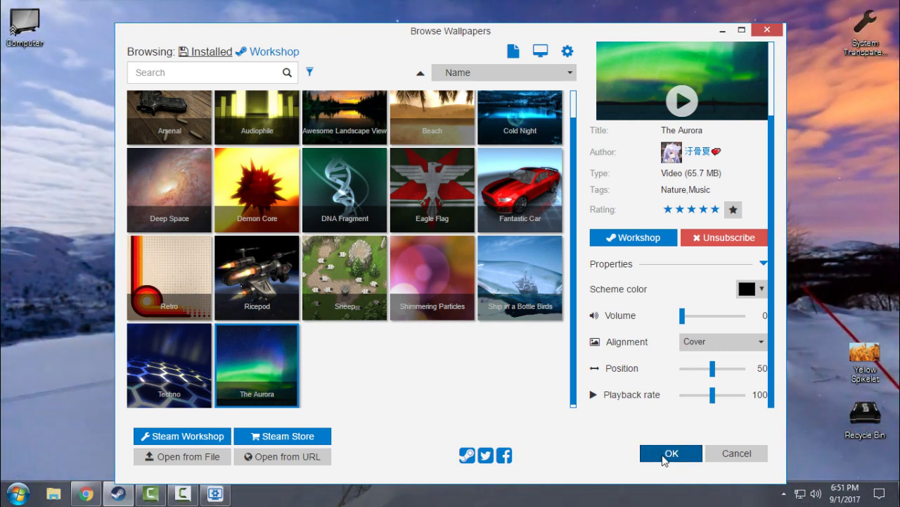
left_click(665, 453)
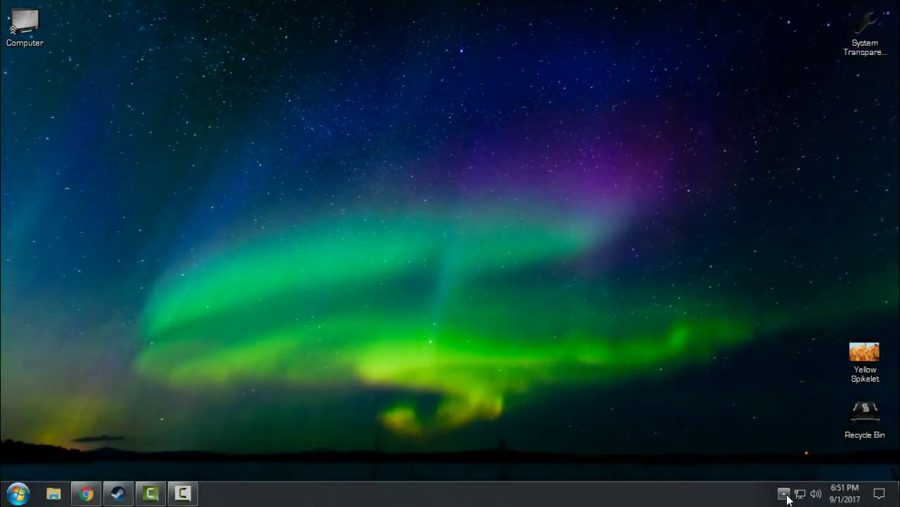
Reopen the wallpaper browser from the tray and search for 'landscape'.
left_click(783, 492)
left_click(759, 466)
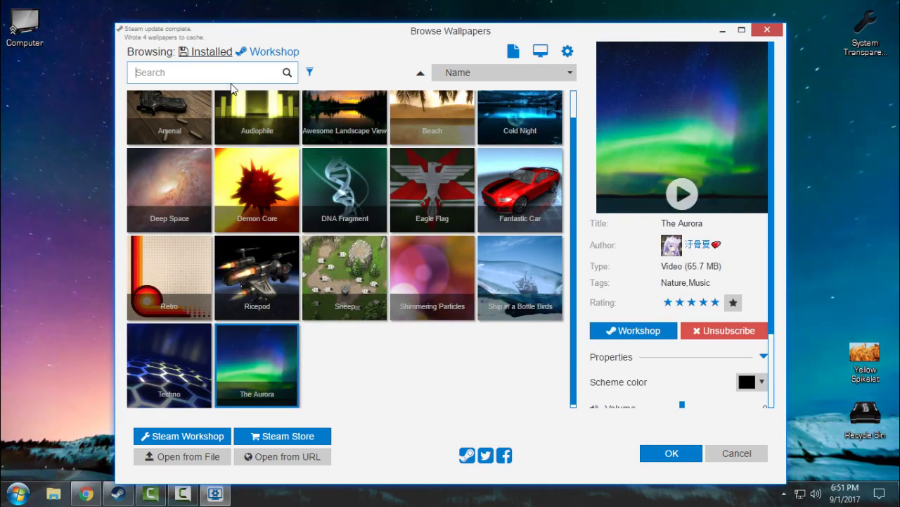
type("landscape")
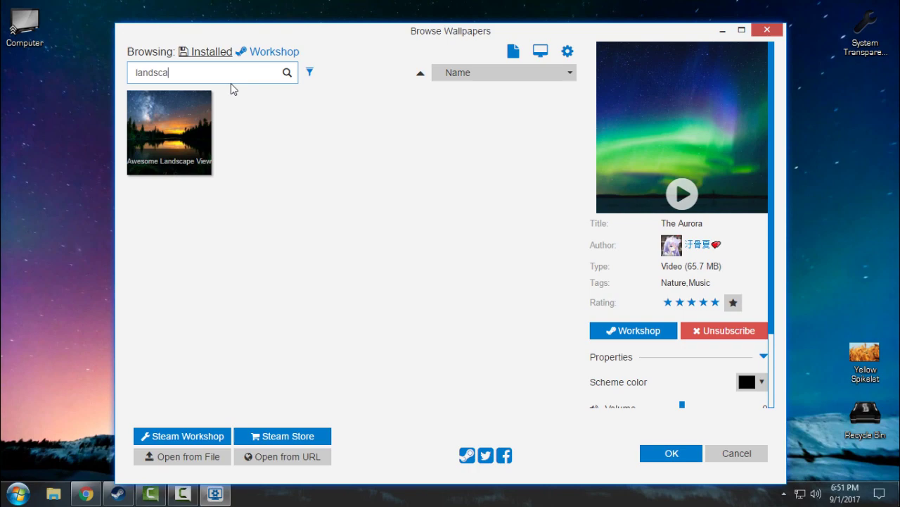
Browse the Workshop's most popular wallpapers by scrolling through the grid.
left_click(262, 57)
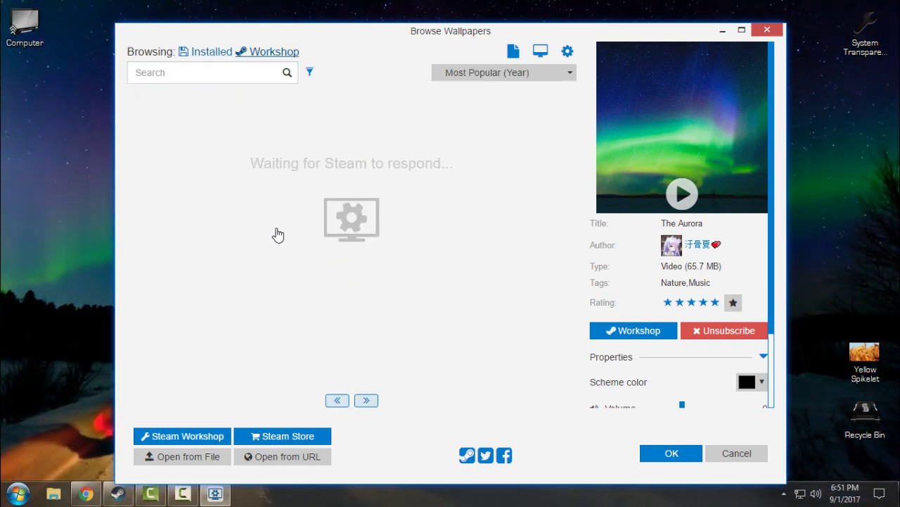
scroll(292, 232, "down", 3)
scroll(417, 282, "down", 3)
scroll(385, 301, "down", 3)
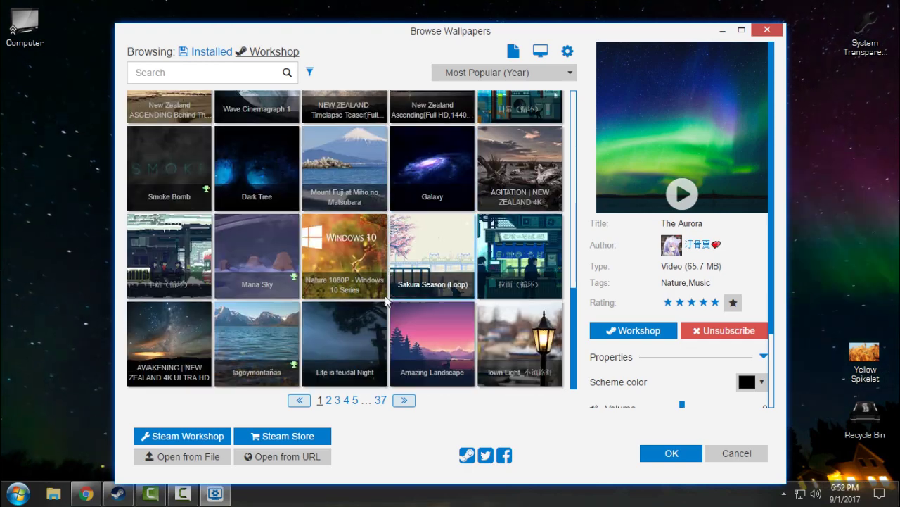
scroll(386, 302, "down", 2)
scroll(383, 310, "up", 4)
scroll(381, 321, "down", 2)
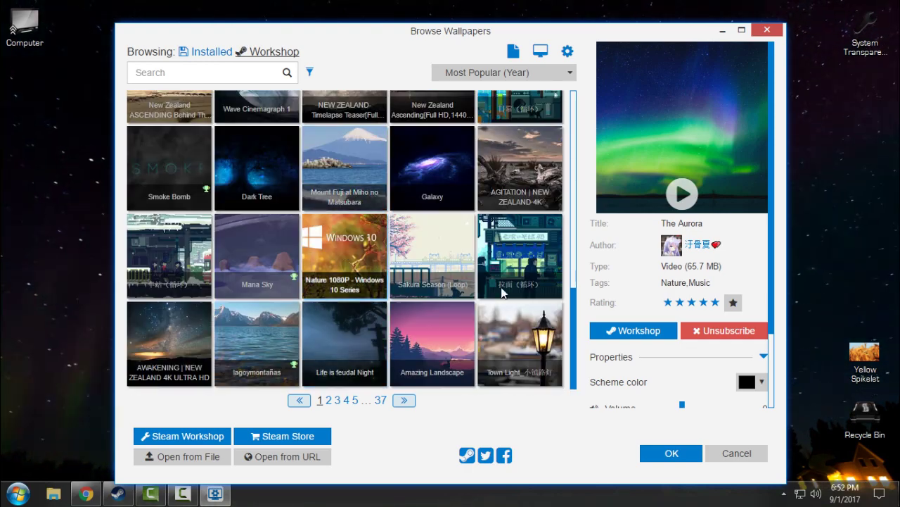
scroll(486, 274, "down", 5)
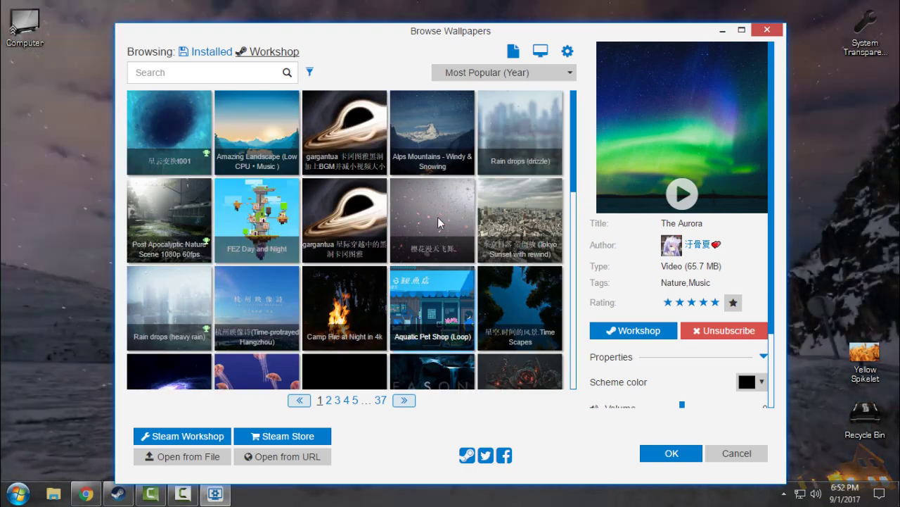
scroll(444, 217, "down", 2)
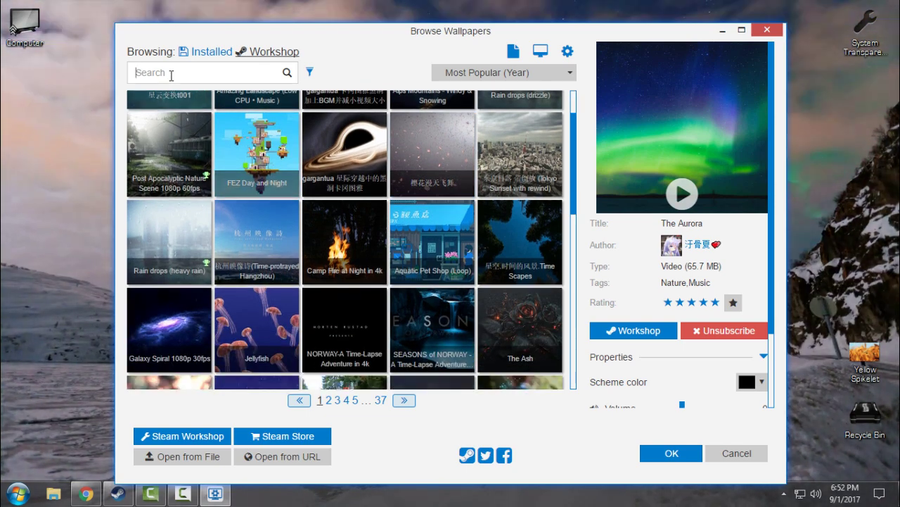
scroll(362, 279, "down", 2)
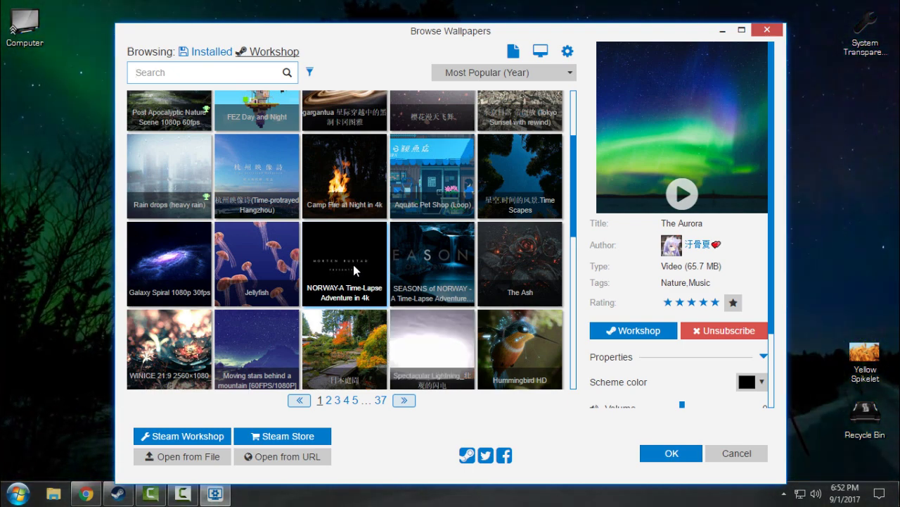
Minimize the wallpaper browser and open Wallpaper Engine's Steam Community hub.
left_click(725, 31)
left_click(118, 494)
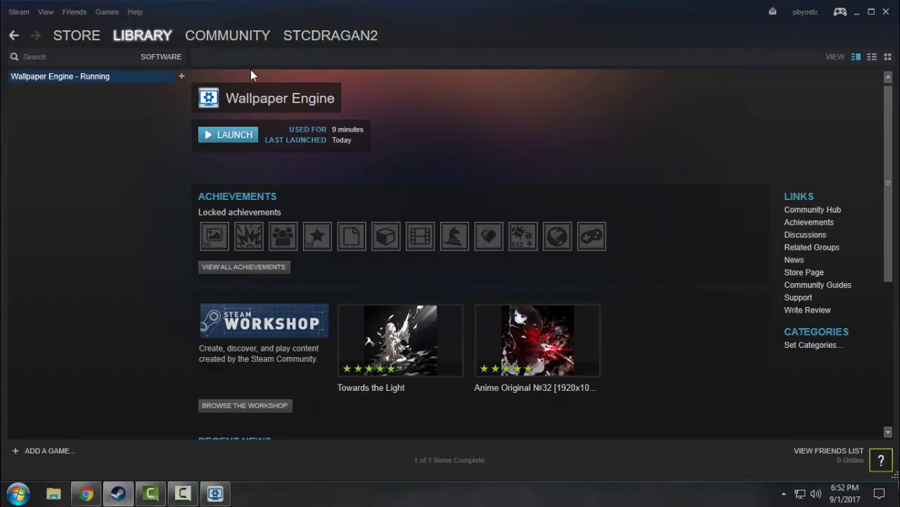
left_click(221, 34)
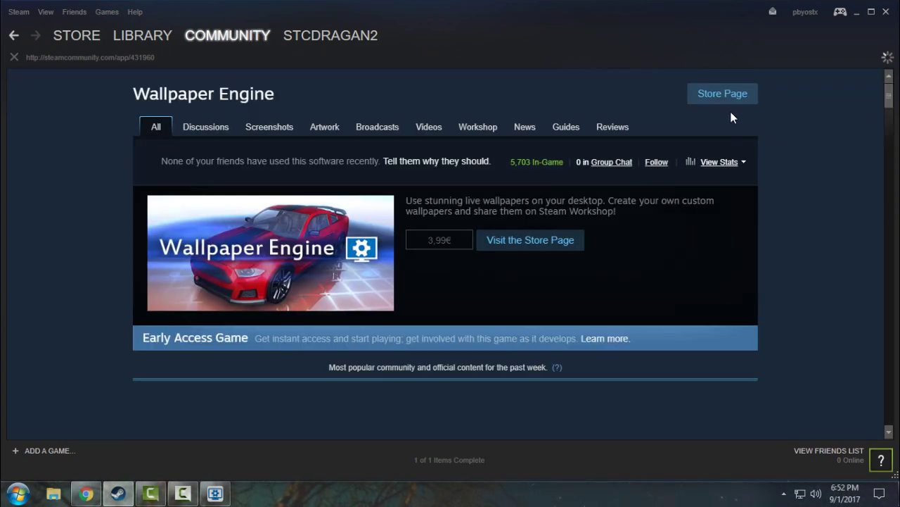
scroll(27, 295, "down", 4)
scroll(26, 294, "down", 4)
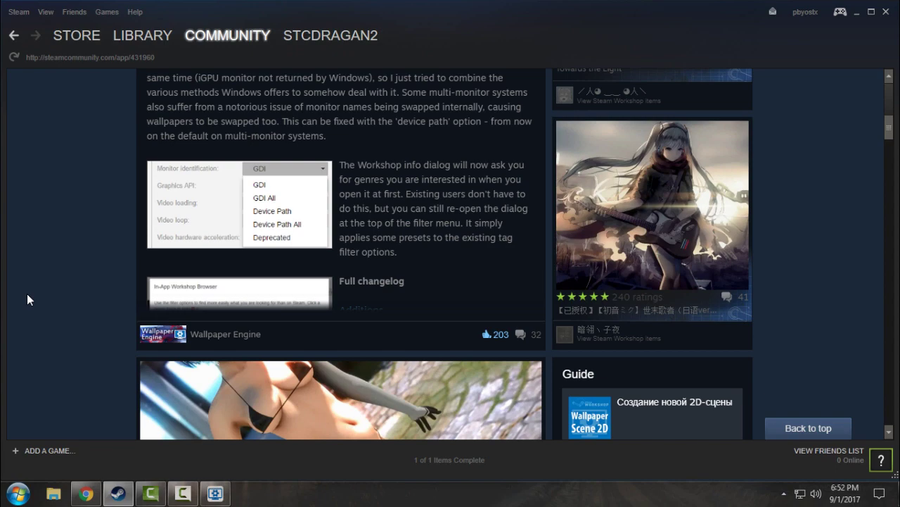
scroll(27, 293, "up", 8)
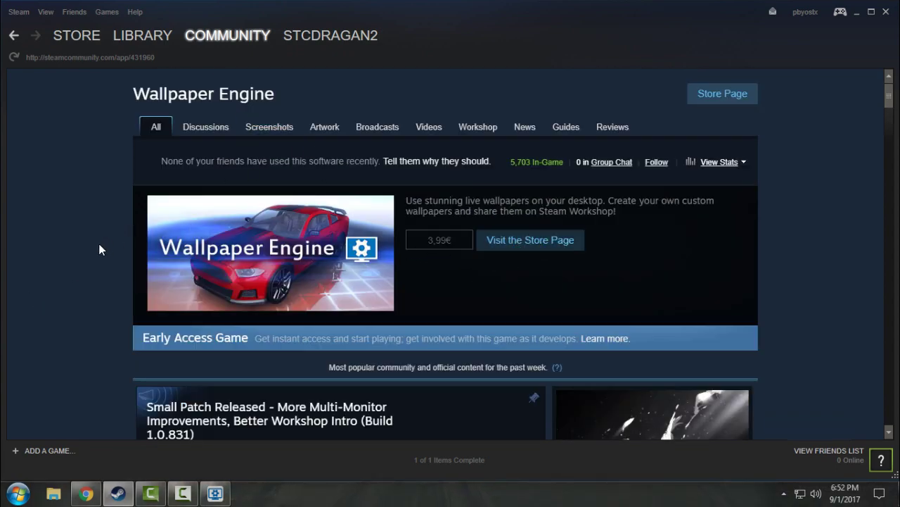
scroll(99, 249, "down", 5)
scroll(96, 252, "down", 5)
scroll(95, 252, "down", 5)
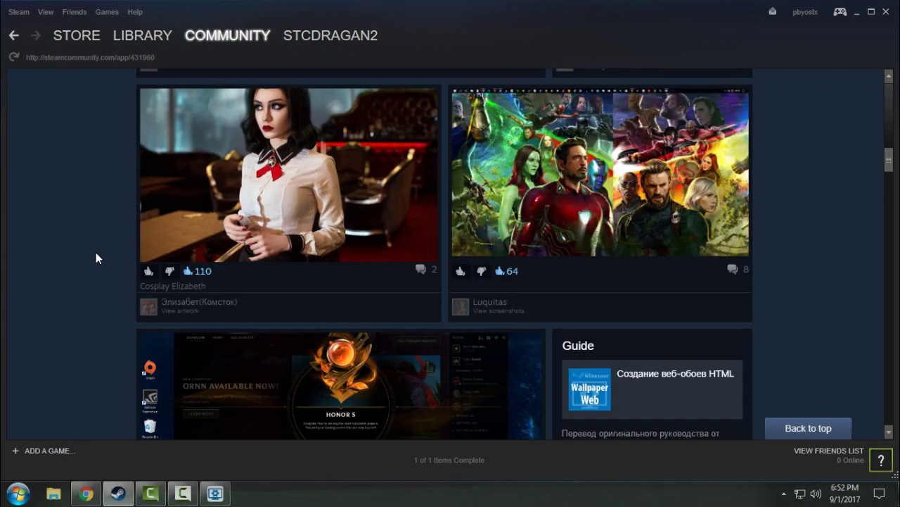
scroll(95, 252, "up", 10)
scroll(96, 252, "up", 4)
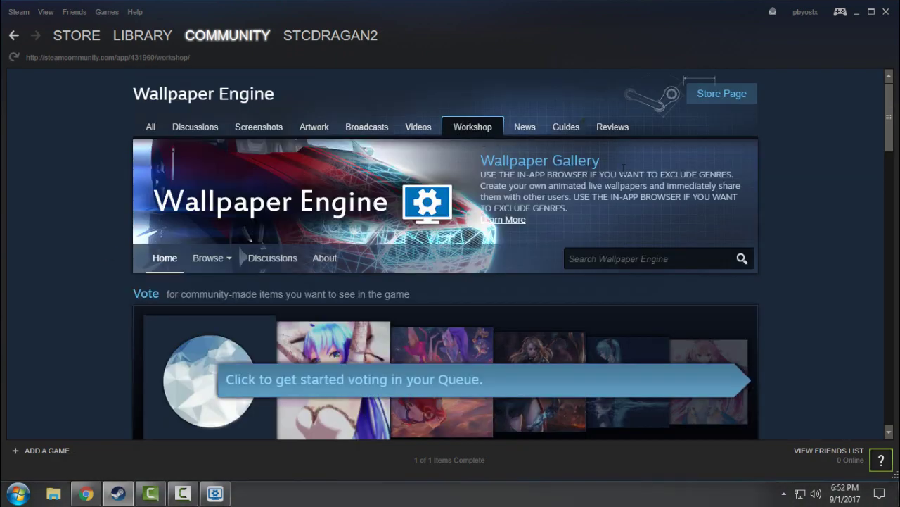
scroll(844, 232, "down", 1)
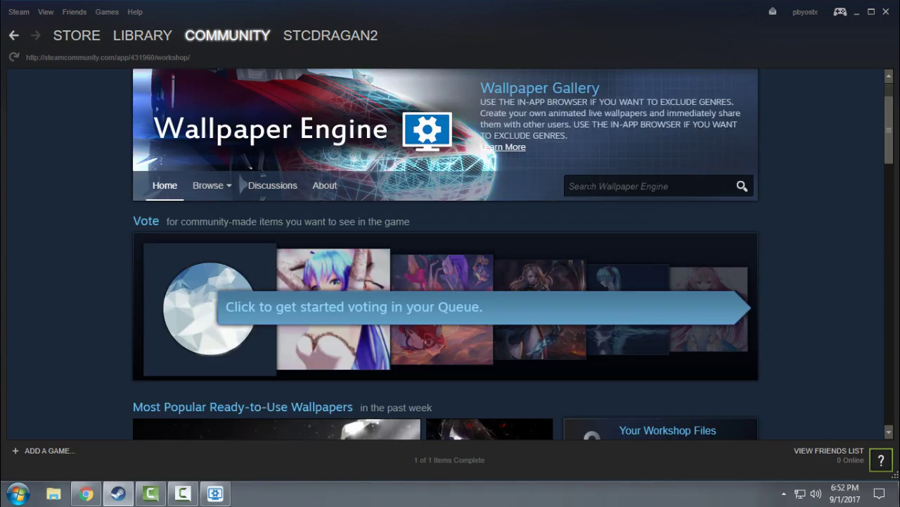
Scroll the Workshop page to its genre tag list, including Landscape and Anime counts.
left_click(649, 186)
left_click(807, 211)
scroll(807, 211, "down", 6)
scroll(808, 211, "down", 5)
scroll(806, 215, "down", 3)
scroll(774, 204, "up", 5)
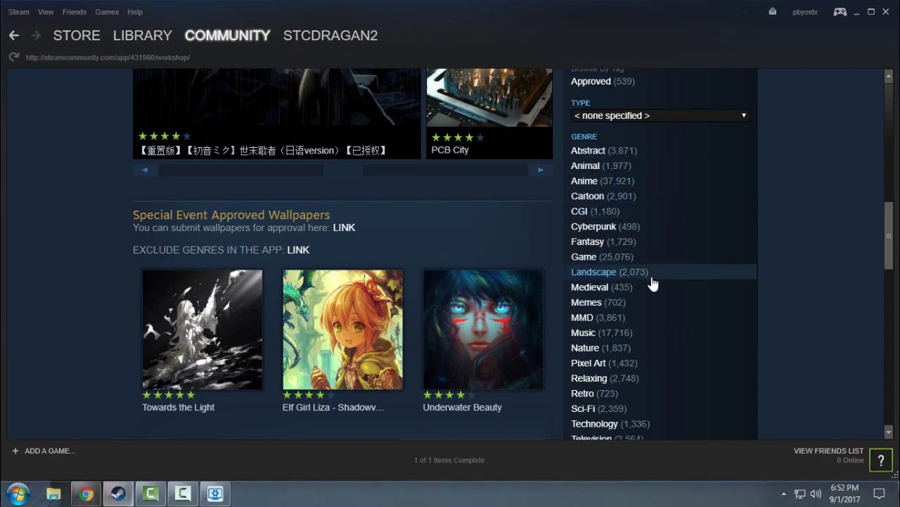
scroll(653, 279, "down", 3)
scroll(631, 204, "up", 3)
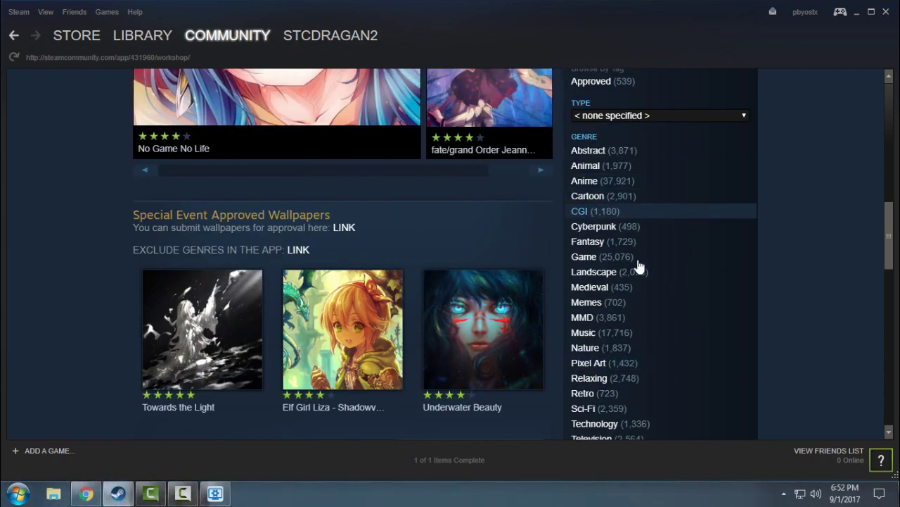
scroll(645, 368, "down", 1)
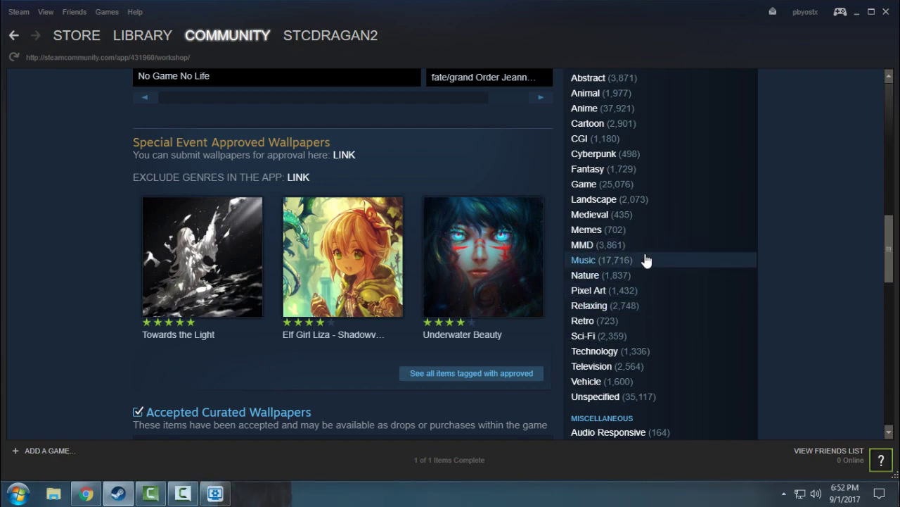
scroll(645, 274, "down", 2)
scroll(774, 303, "down", 2)
scroll(807, 287, "up", 6)
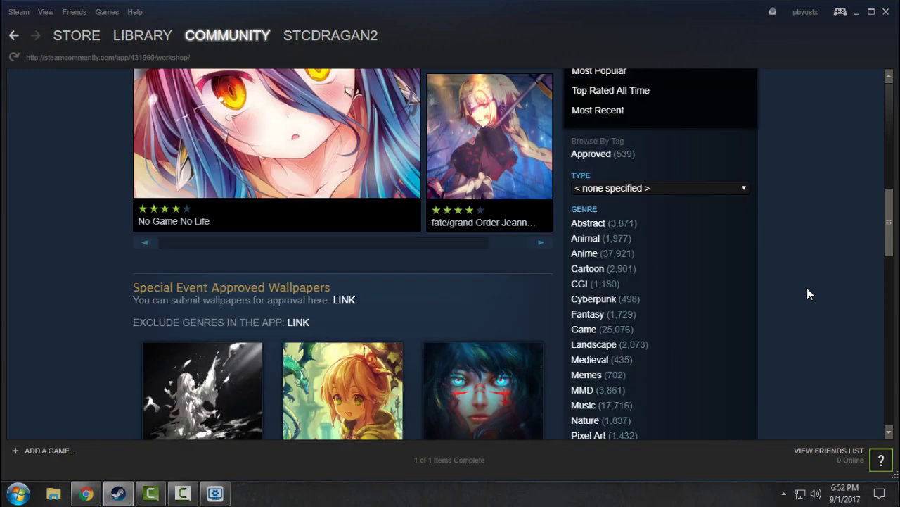
scroll(807, 288, "down", 1)
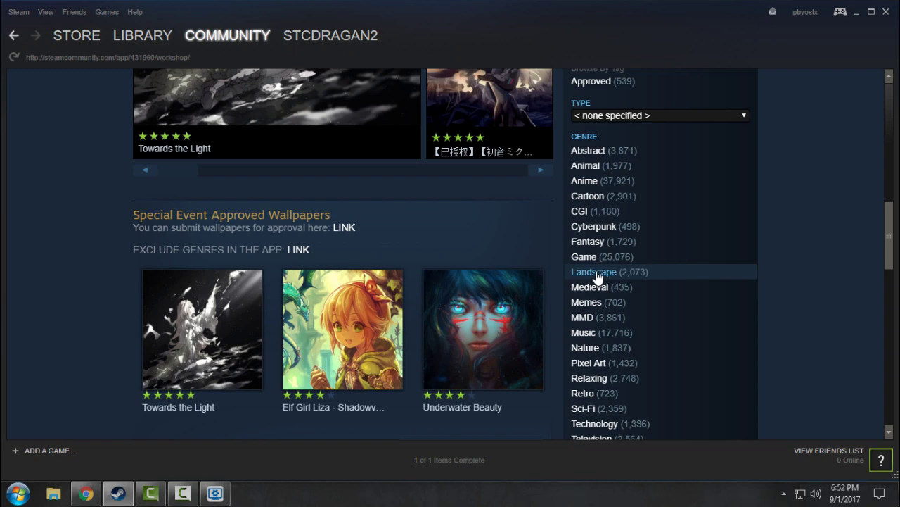
left_click(650, 277)
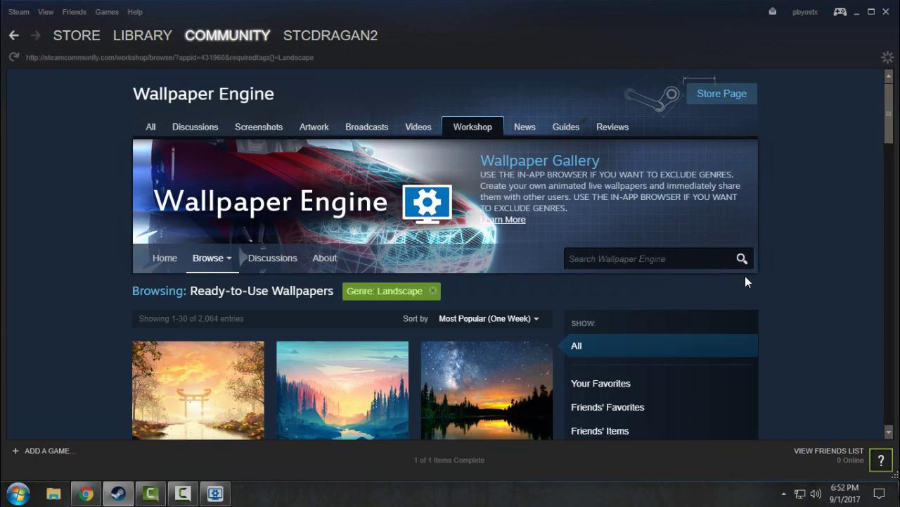
scroll(745, 276, "down", 3)
scroll(492, 232, "down", 2)
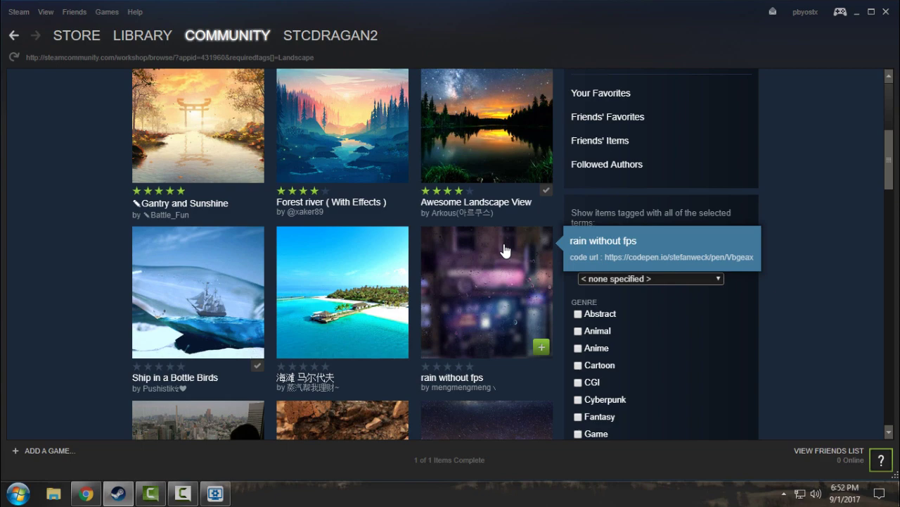
scroll(414, 169, "up", 1)
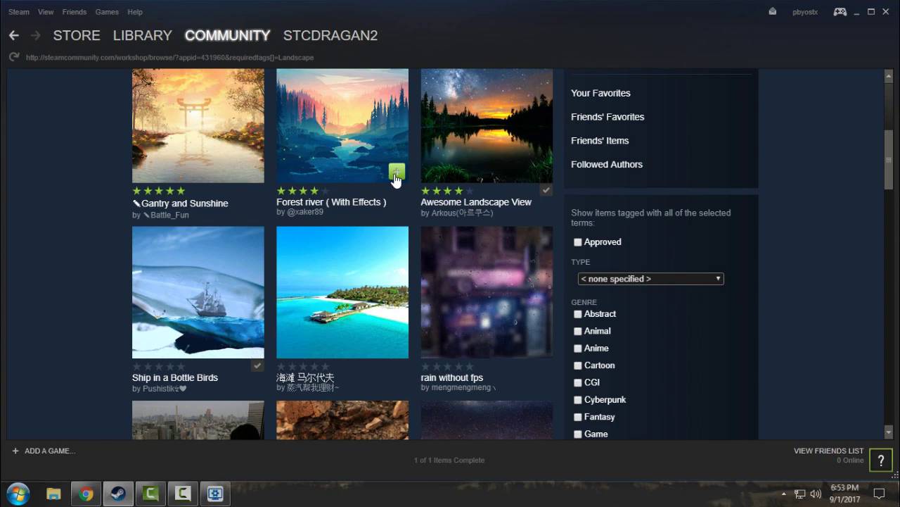
Restore the wallpaper browser, search 'landscape', then clear the search to show all wallpapers.
left_click(218, 497)
scroll(365, 272, "up", 2)
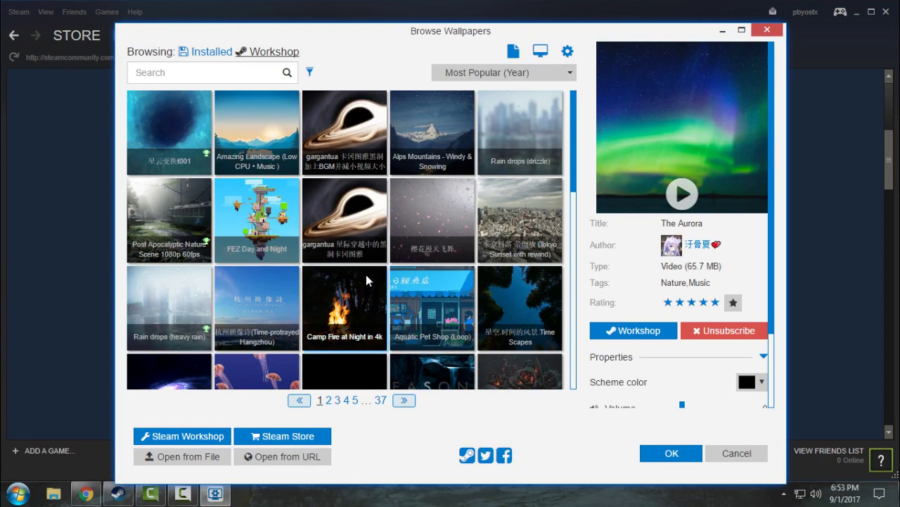
scroll(288, 278, "down", 2)
scroll(394, 301, "down", 5)
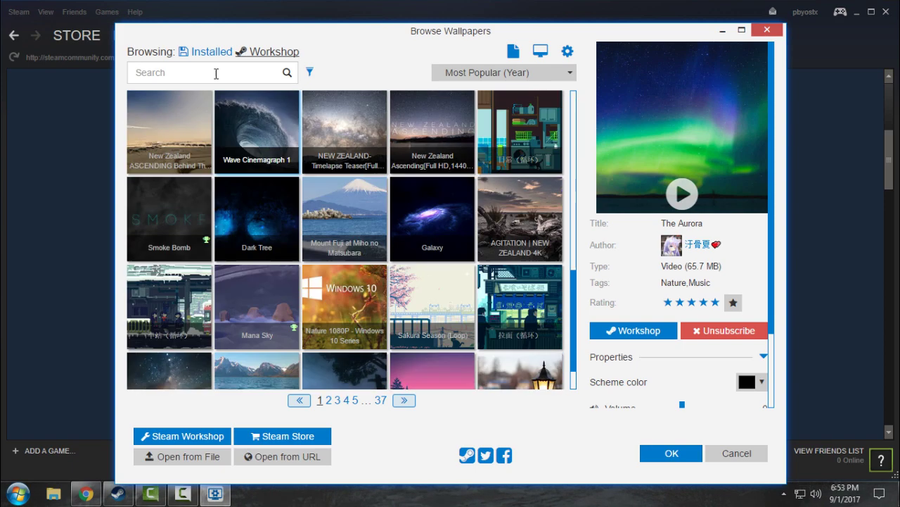
left_click(212, 74)
type("landscape")
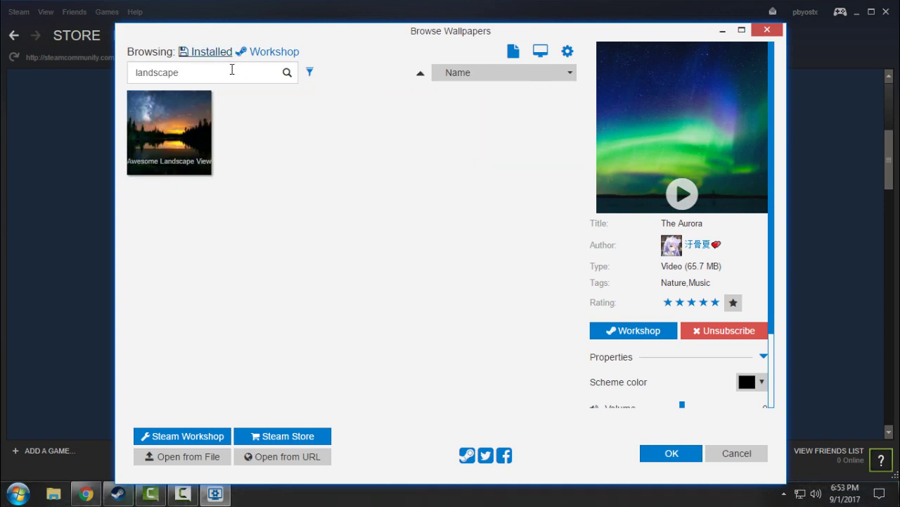
key("ctrl+a")
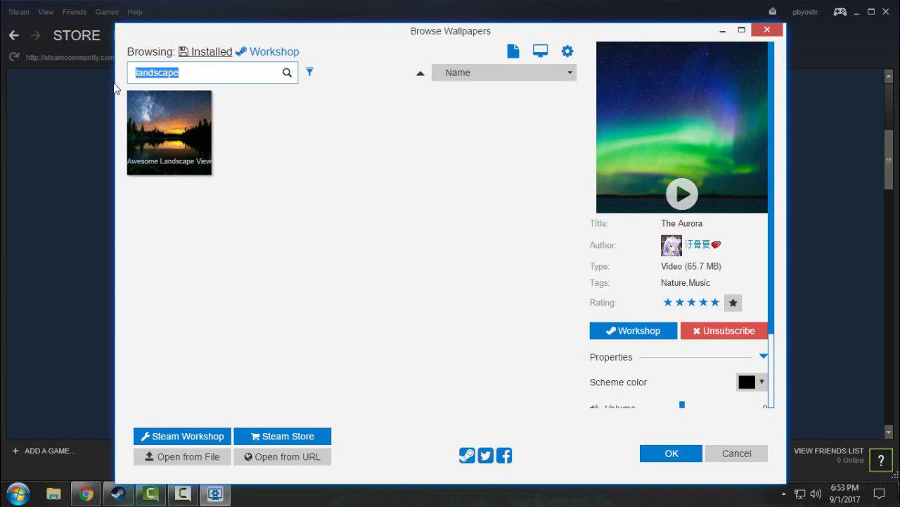
key("BackSpace")
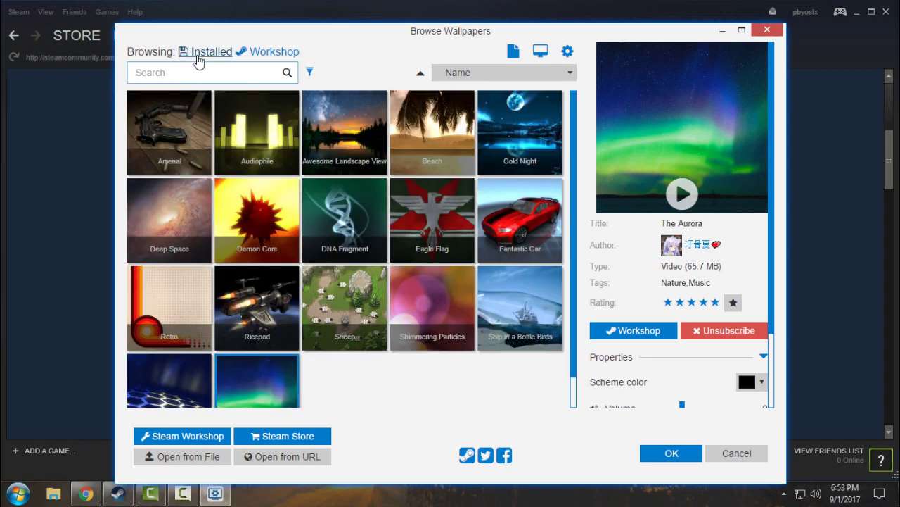
Scroll the Installed list past Awesome Landscape View and Ship in a Bottle Birds, keeping The Aurora selected.
scroll(365, 402, "down", 1)
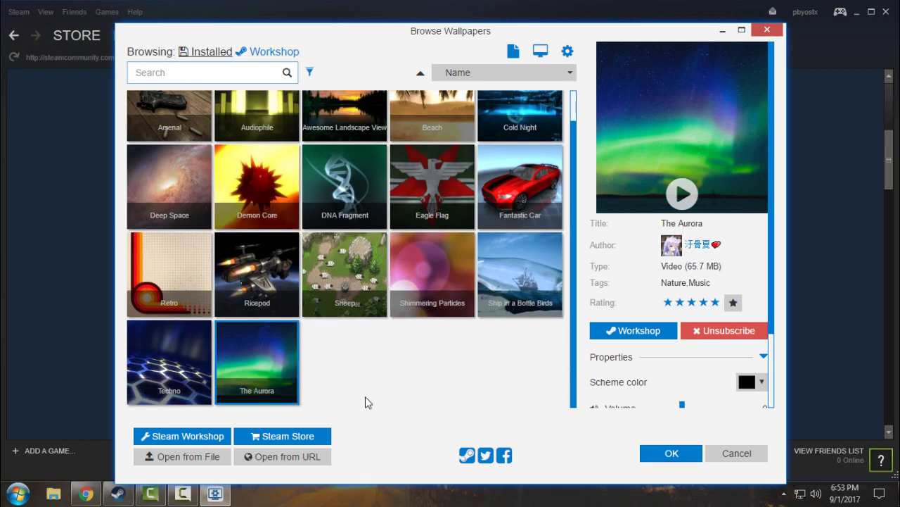
left_click(722, 30)
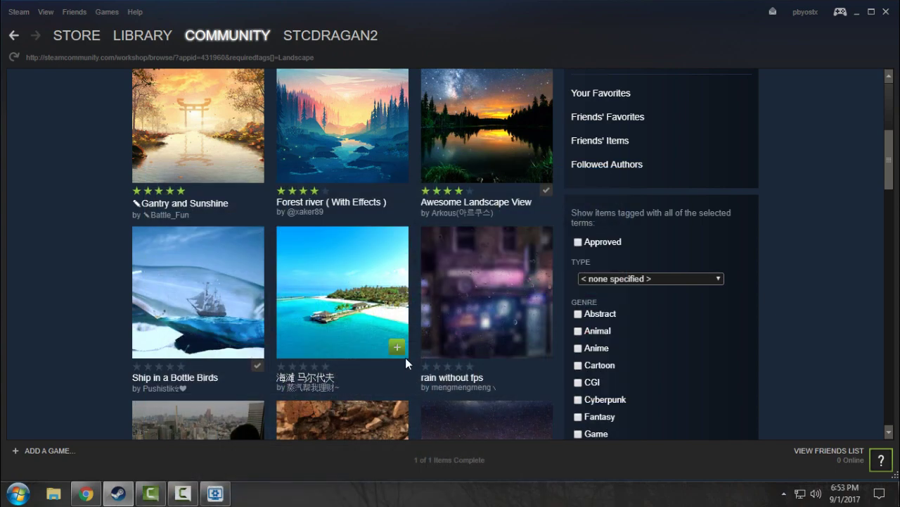
left_click(224, 492)
scroll(423, 379, "down", 1)
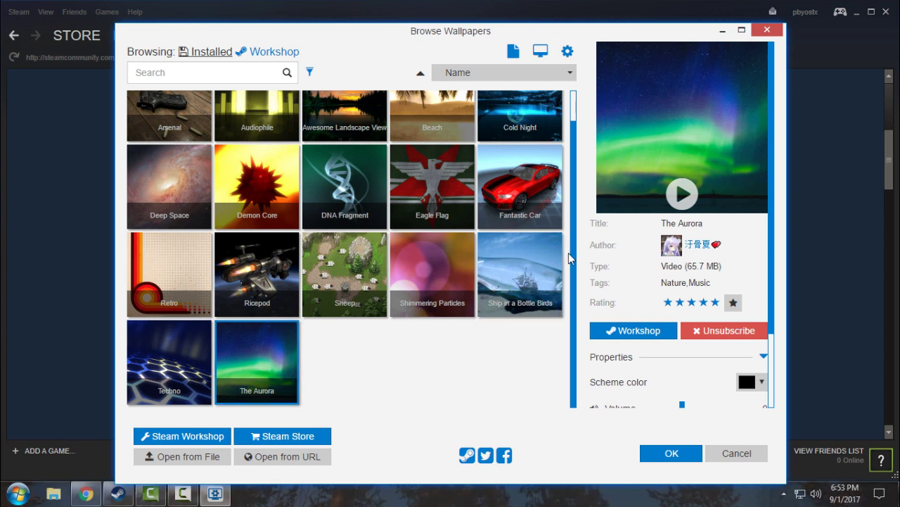
scroll(571, 258, "up", 1)
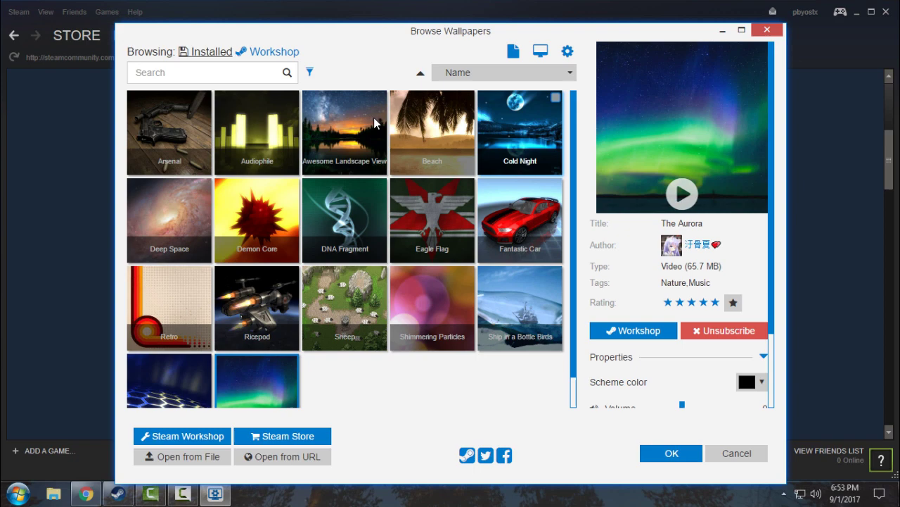
Minimize the wallpaper browser and Steam so the aurora wallpaper fills the desktop.
left_click(722, 31)
scroll(664, 350, "down", 3)
scroll(674, 358, "down", 1)
scroll(841, 321, "down", 1)
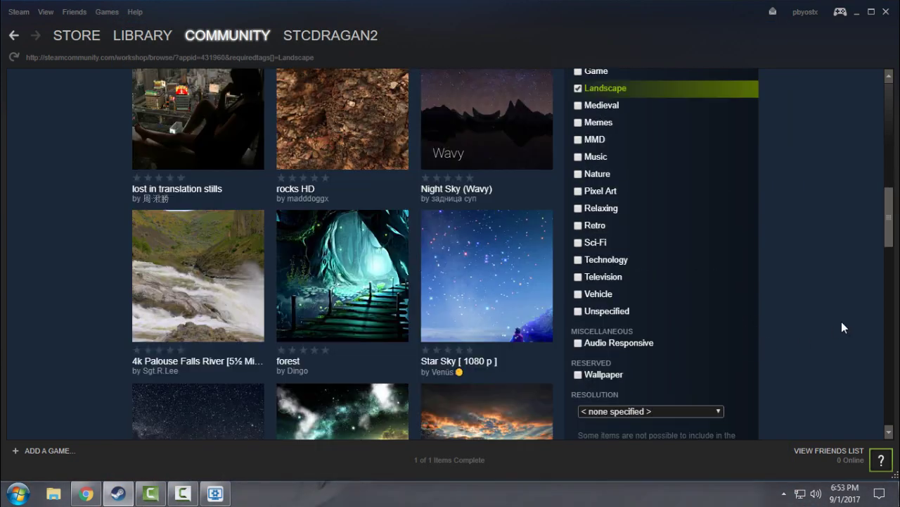
scroll(828, 322, "down", 1)
scroll(828, 324, "down", 1)
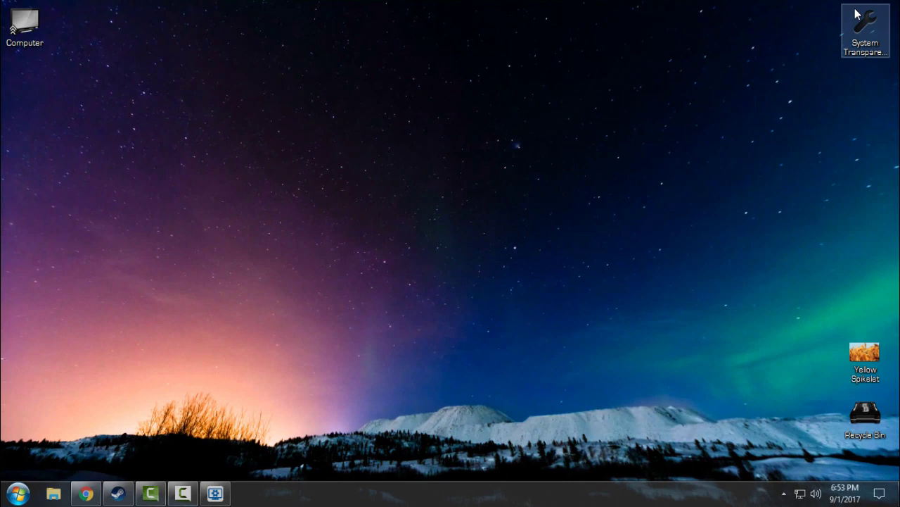
left_click(119, 492)
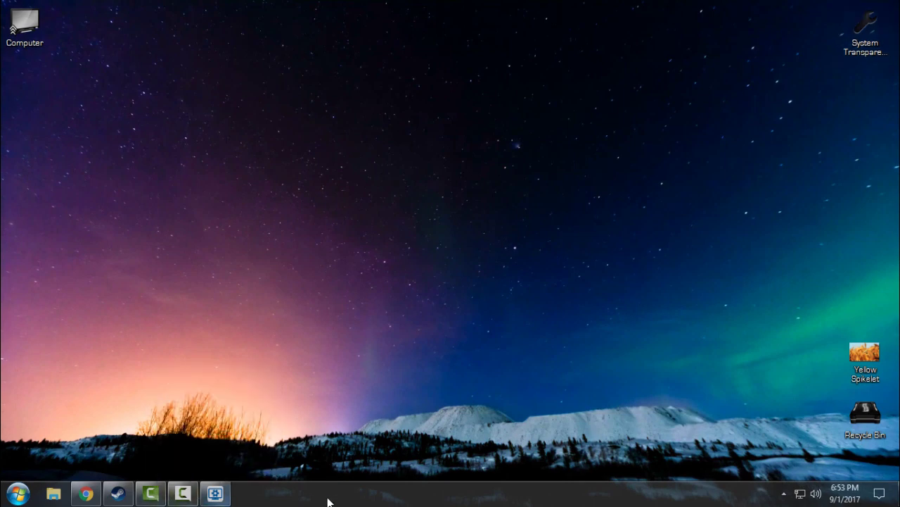
Select Ship in a Bottle Birds, toggle its playlist checkbox, and apply it with OK.
left_click(220, 496)
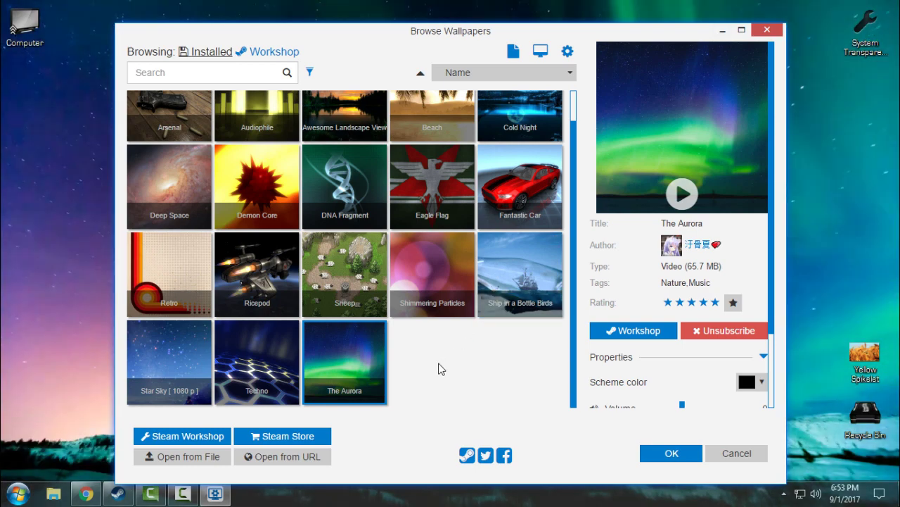
scroll(436, 368, "up", 2)
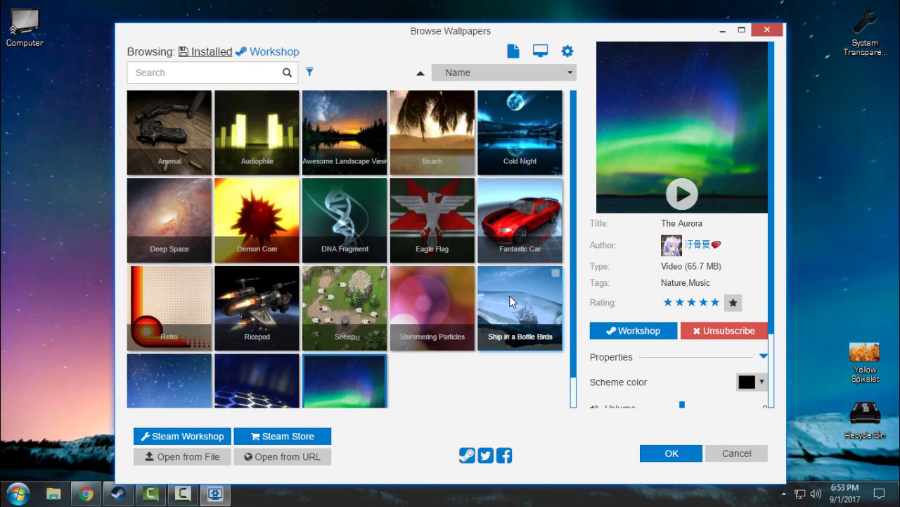
left_click(517, 306)
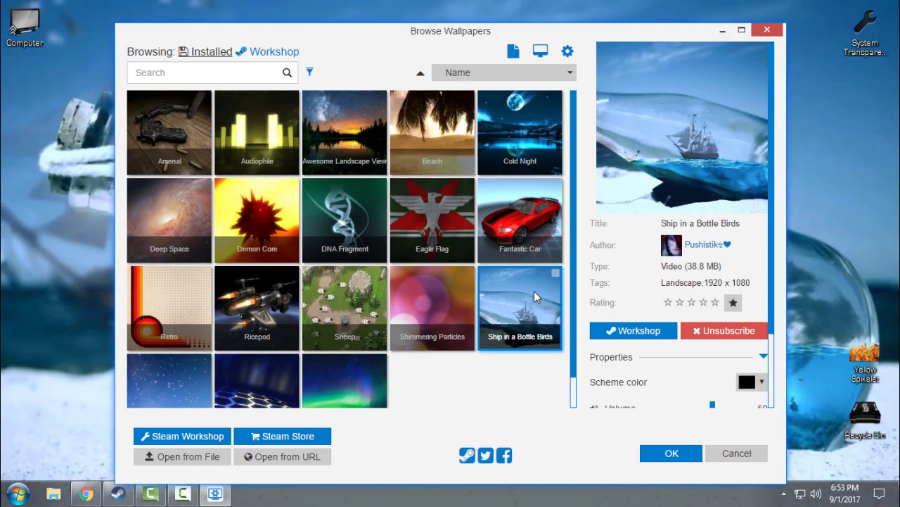
left_click(559, 274)
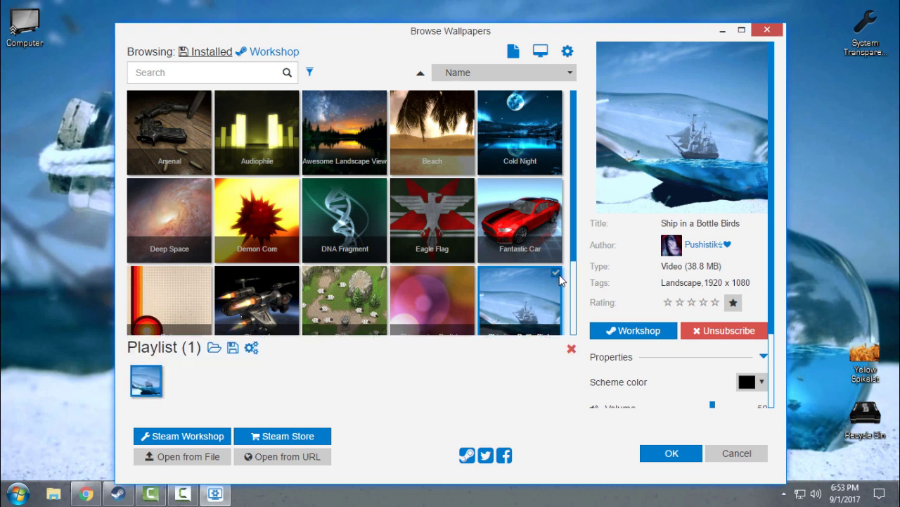
left_click(559, 274)
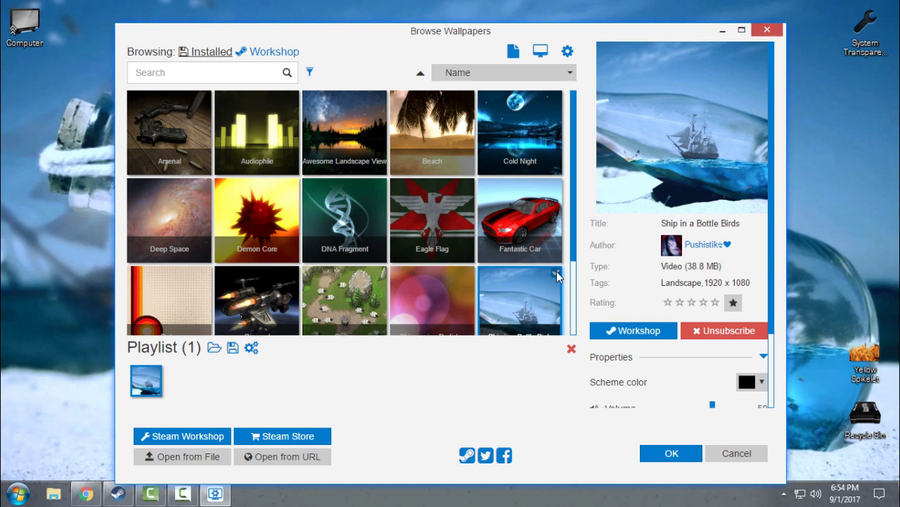
left_click(557, 273)
left_click(668, 453)
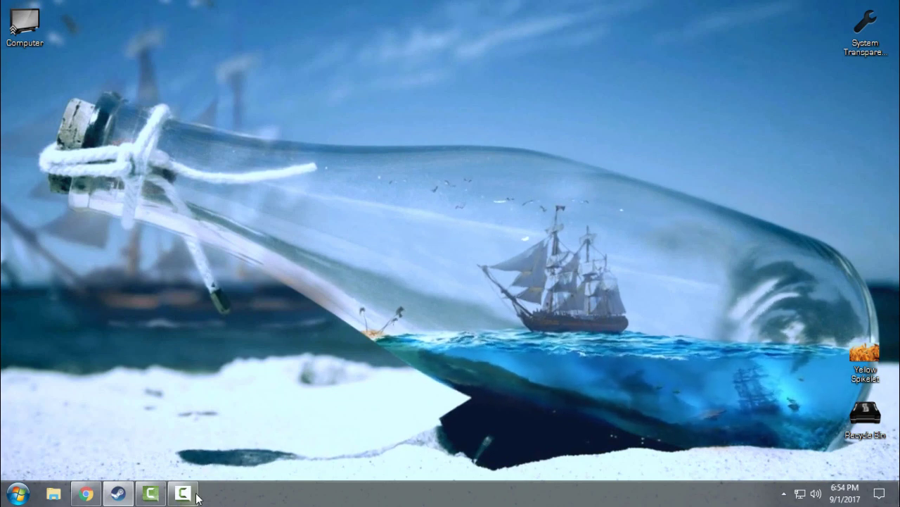
Reopen the wallpaper browser from the tray icon's quick menu and move its window up slightly.
left_click(784, 492)
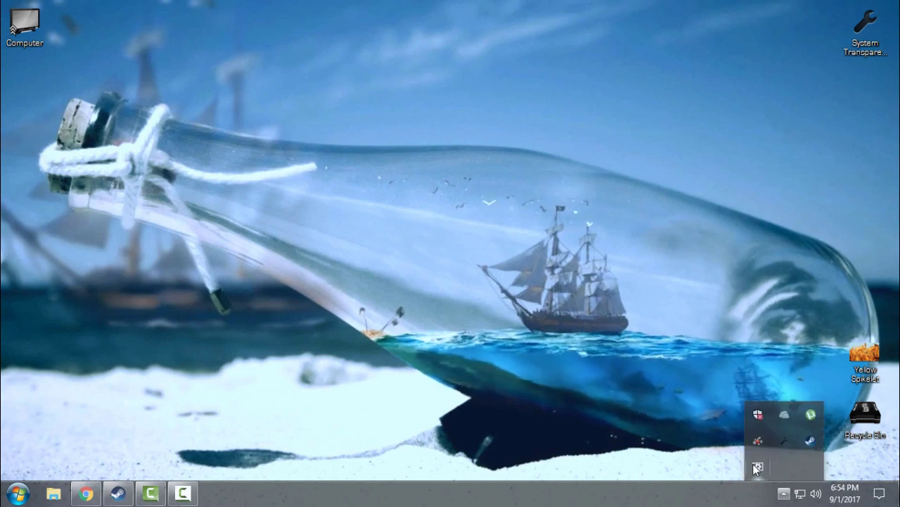
right_click(756, 465)
left_click(760, 470)
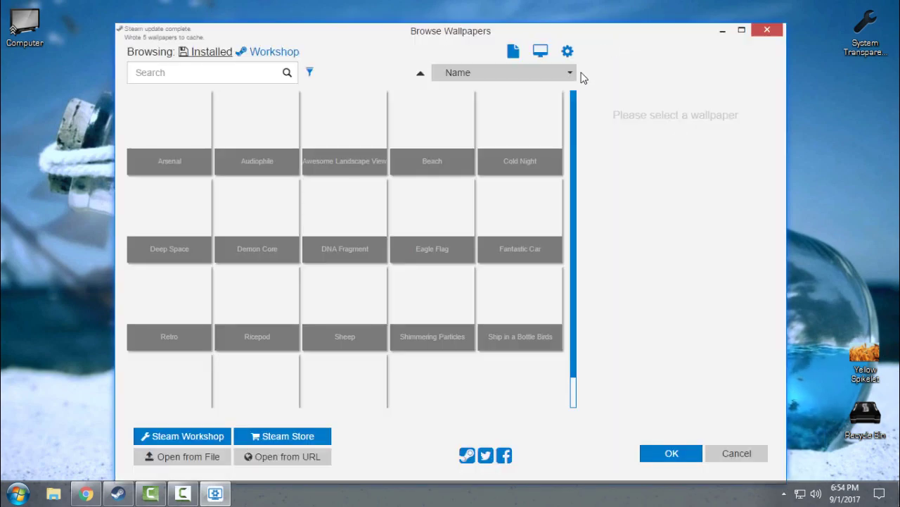
left_click_drag(590, 43, 588, 26)
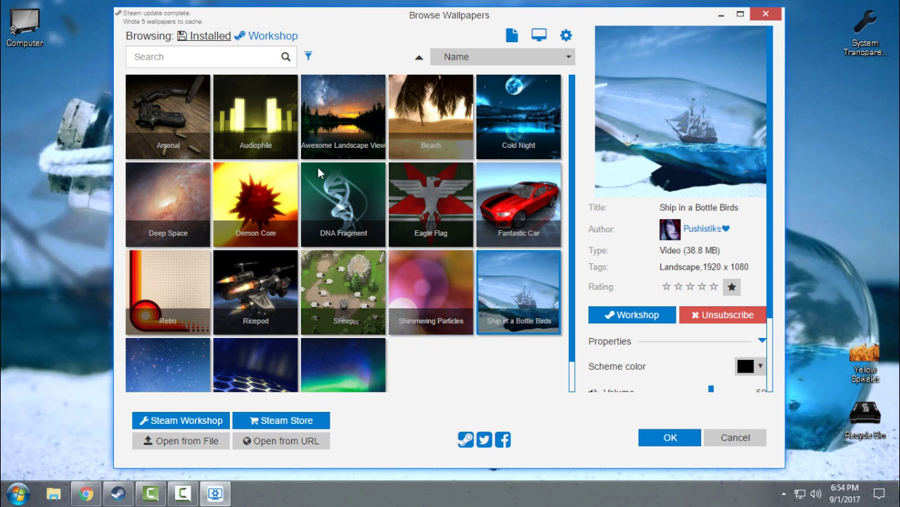
Search installed wallpapers for 'rain', then switch to the Workshop's popular listing.
left_click(156, 61)
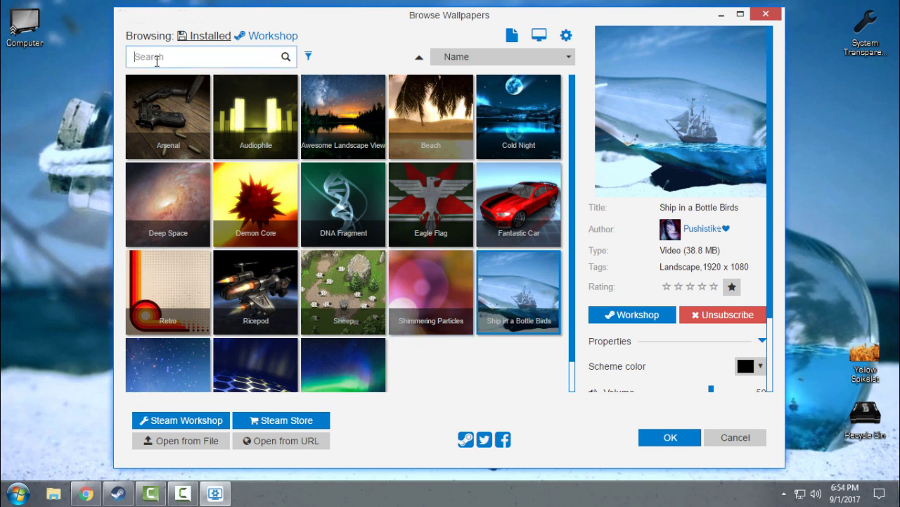
type("rain")
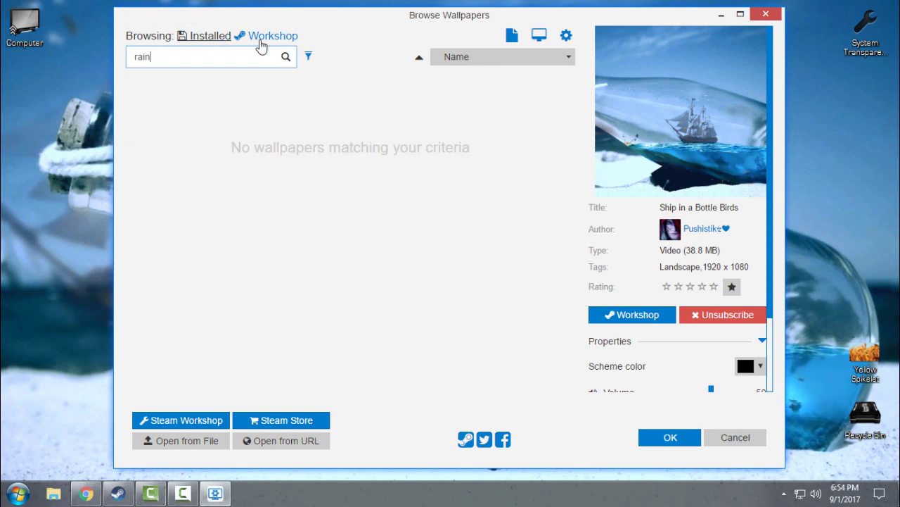
left_click(259, 43)
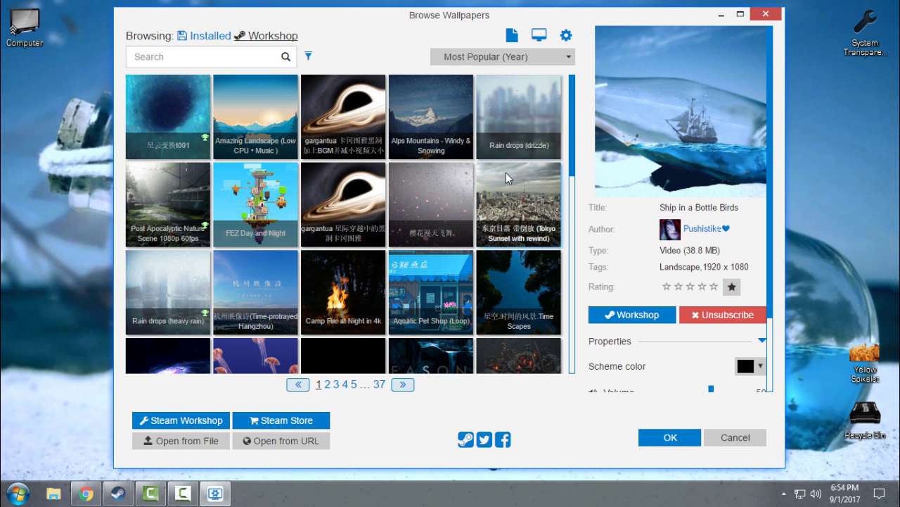
Download Rain drops (drizzle), tick its playlist checkbox, and apply it with OK.
left_click(525, 112)
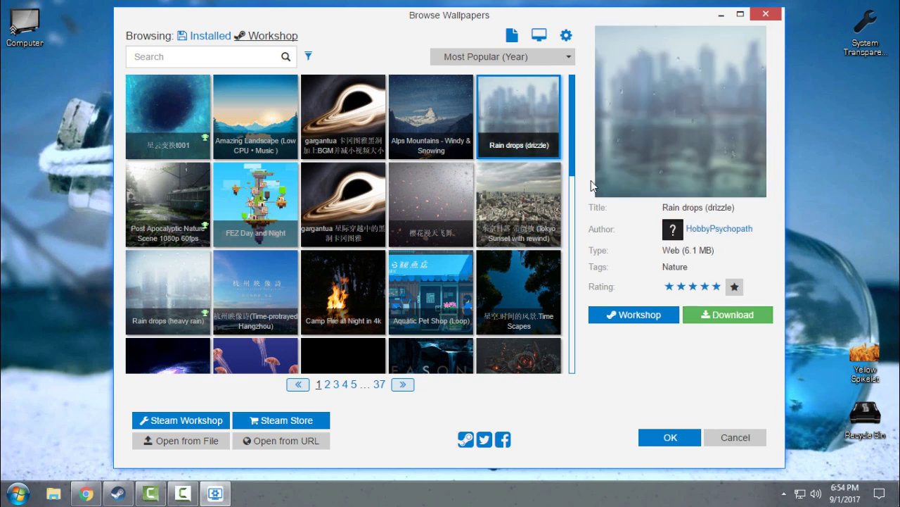
left_click(719, 321)
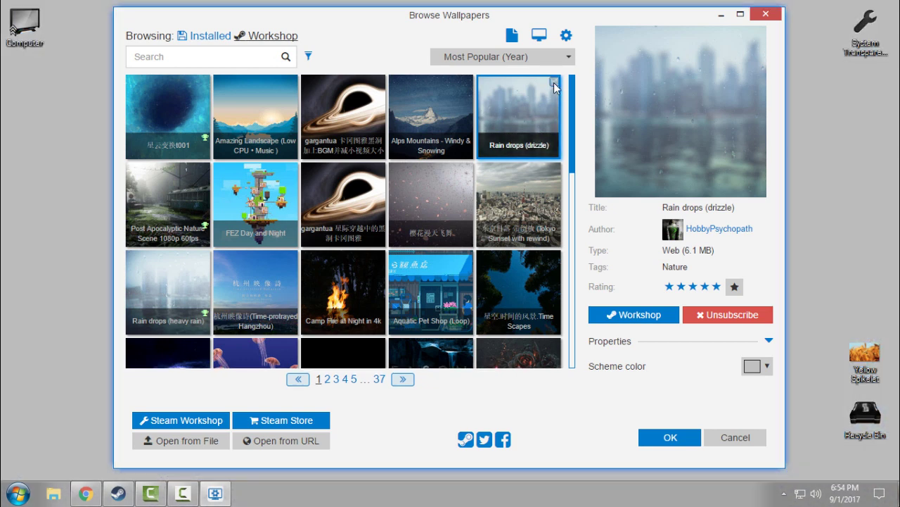
left_click(553, 82)
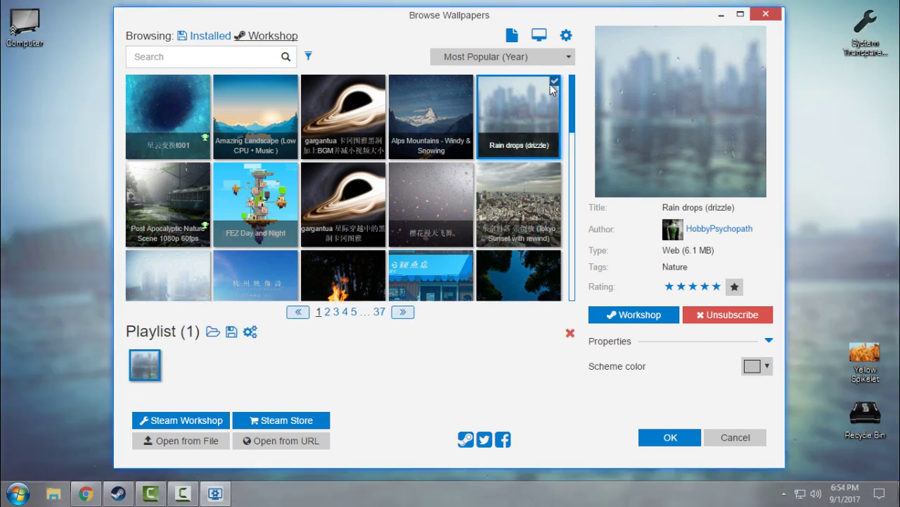
left_click(670, 438)
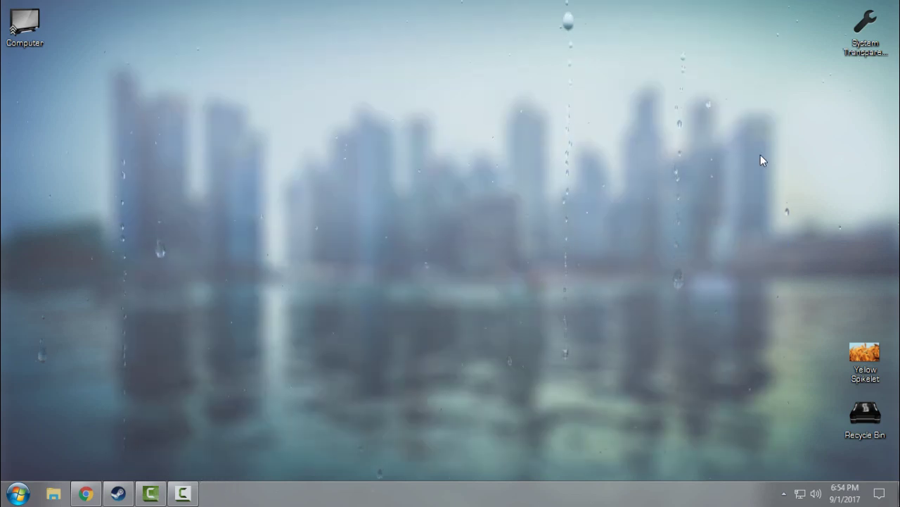
Choose Change Wallpaper from the Wallpaper Engine tray icon's quick menu.
mouse_move(780, 127)
left_mouse_down()
mouse_move(189, 328)
mouse_move(481, 129)
mouse_move(314, 352)
left_mouse_up()
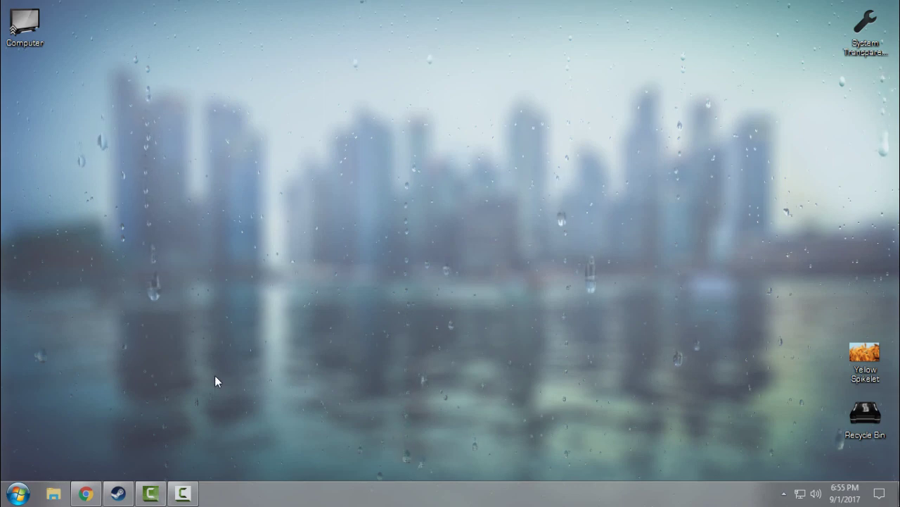
left_click(784, 493)
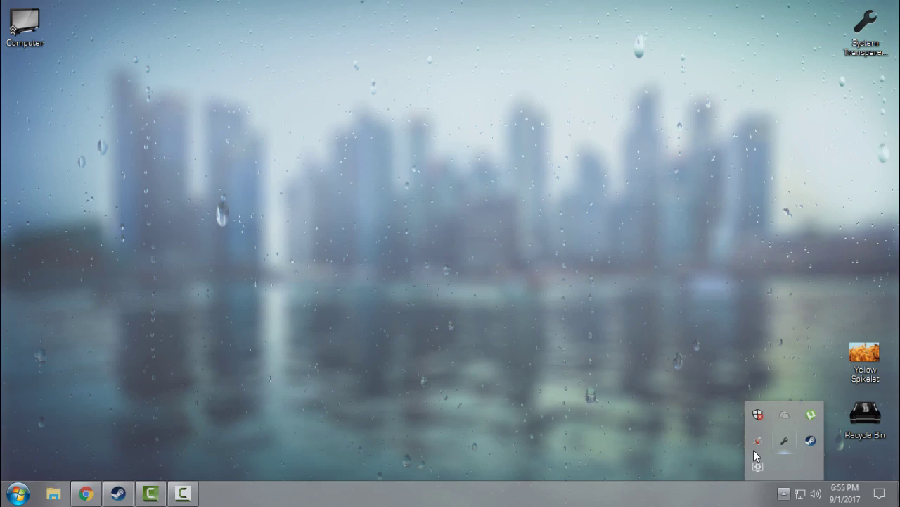
right_click(755, 465)
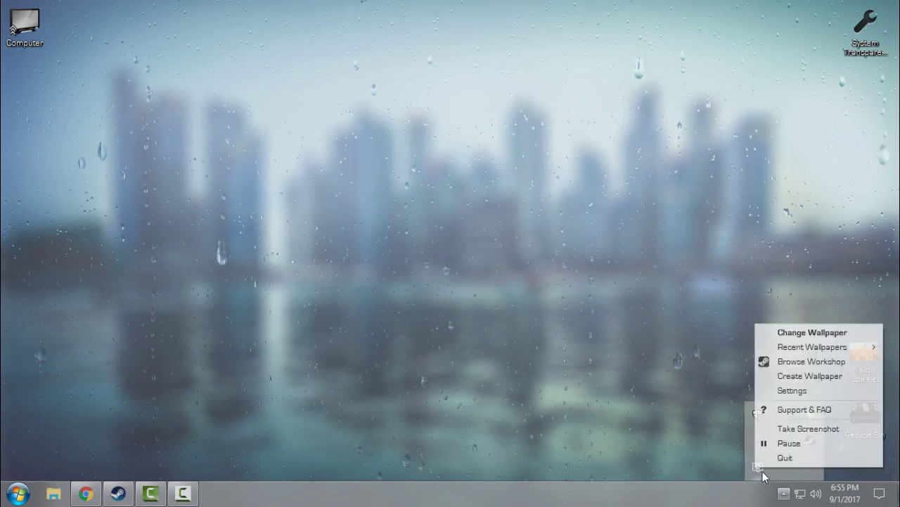
left_click(758, 466)
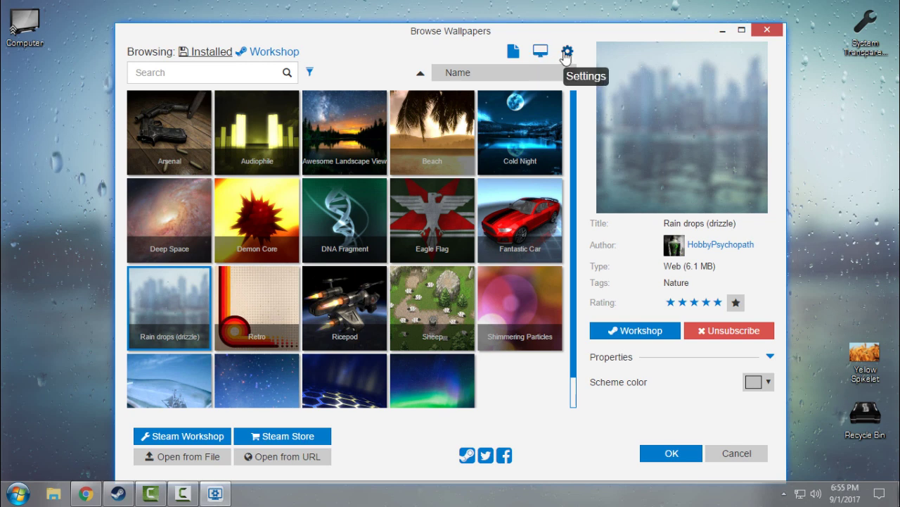
Review the Performance settings, confirm with OK, and minimize the Browse Wallpapers window.
left_click(566, 54)
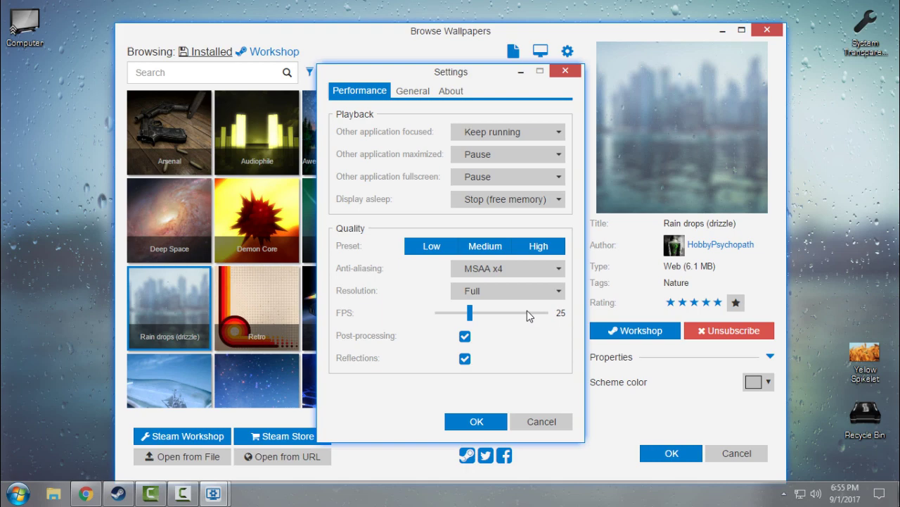
left_click(484, 422)
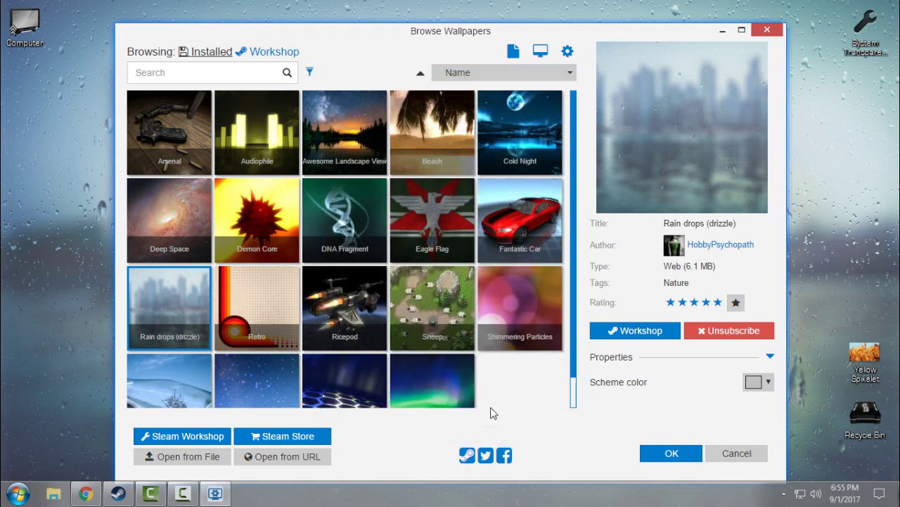
left_click(724, 31)
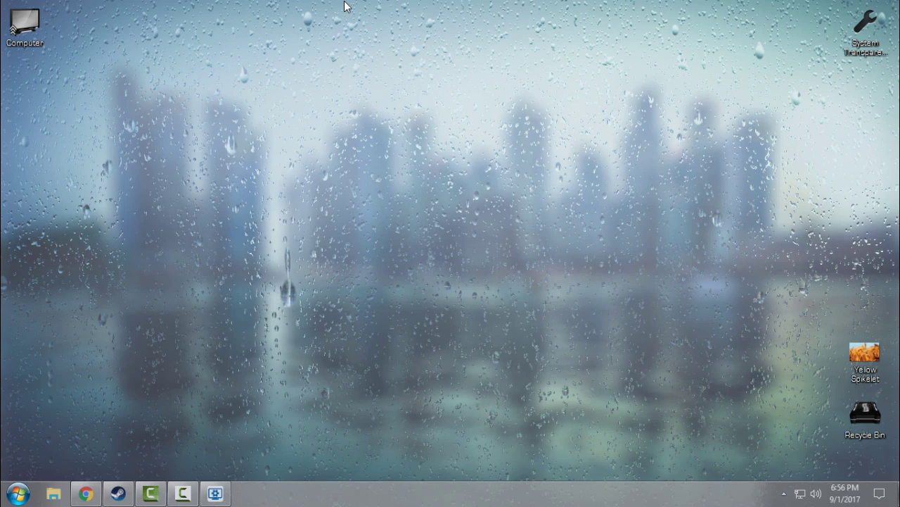
right_click(332, 65)
left_click(343, 115)
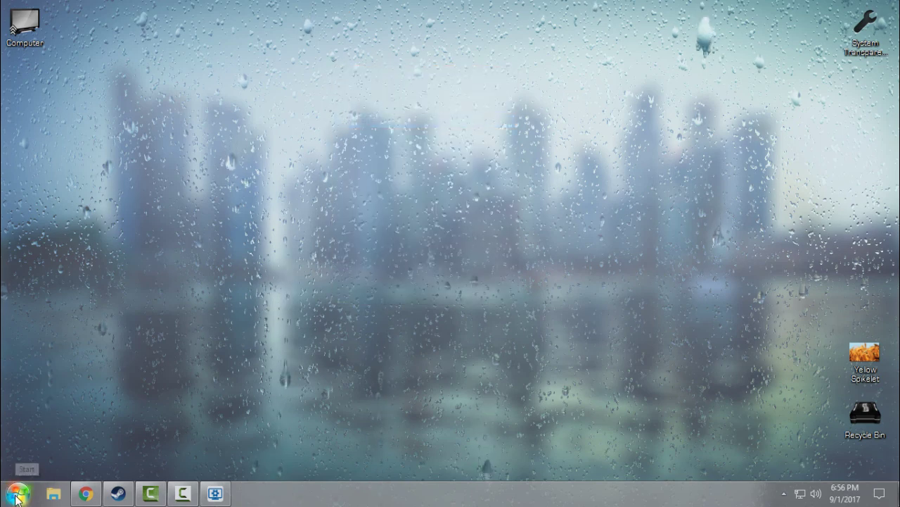
right_click(336, 167)
left_click(344, 193)
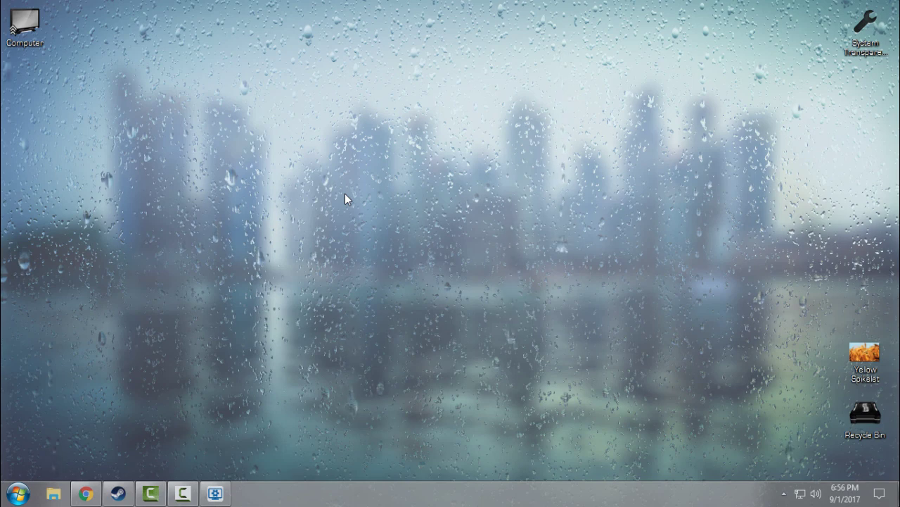
right_click(345, 193)
left_click(382, 255)
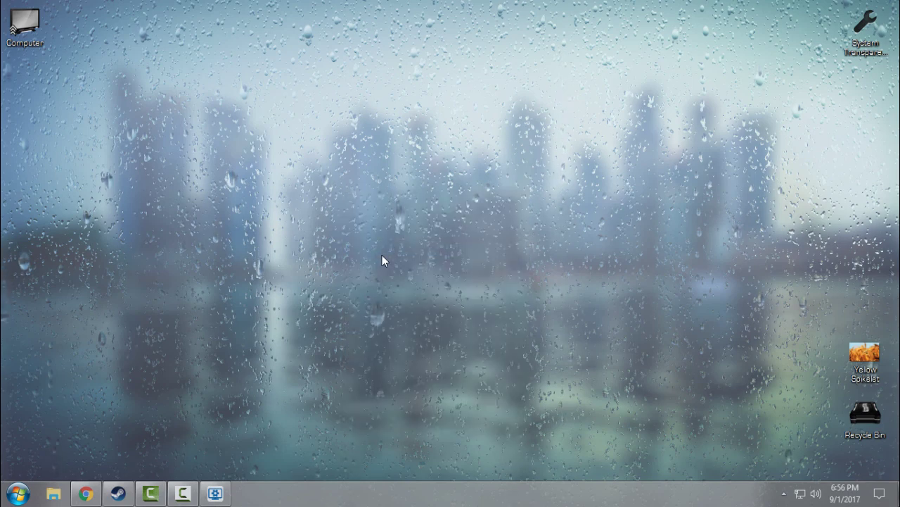